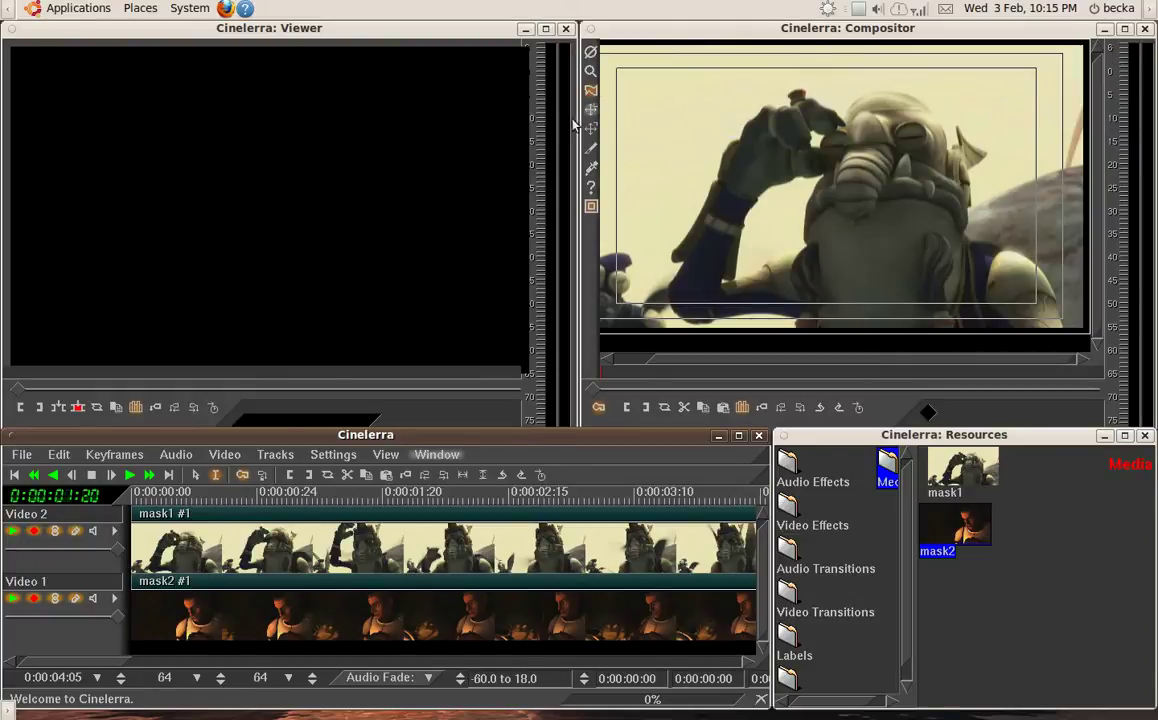
Draw a four-point mask around the character's raised hand on the mask1 clip and extend its last point to the frame's right edge
left_click(701, 107)
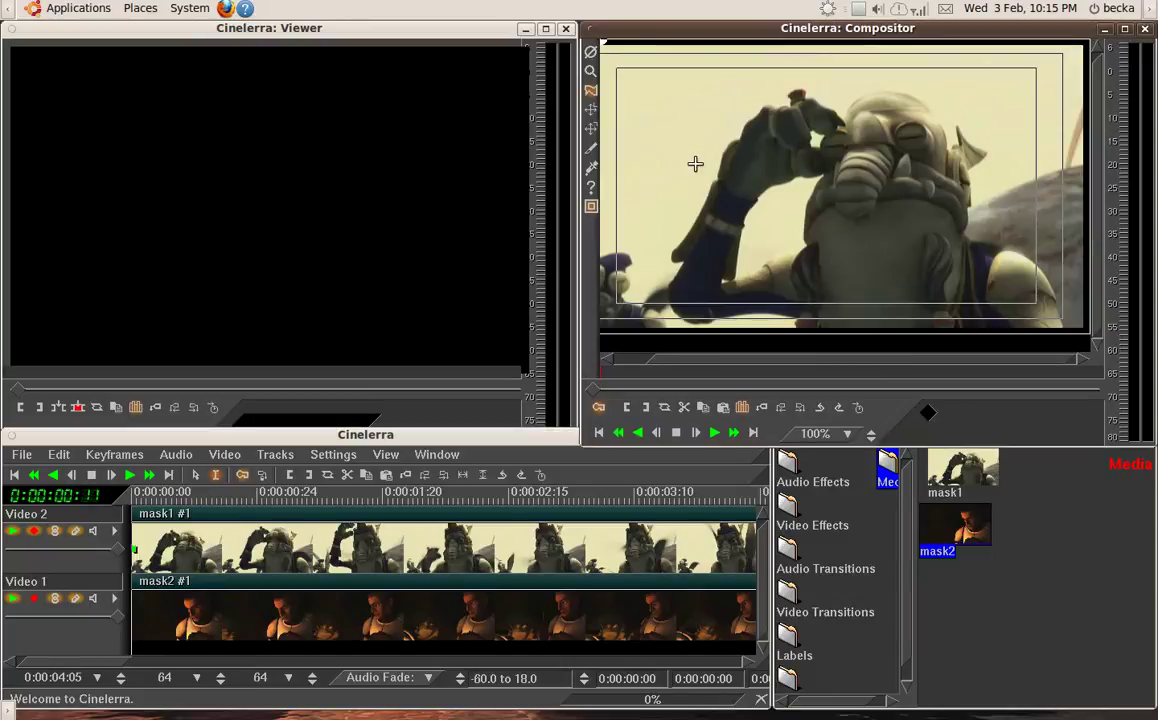
left_click(829, 197)
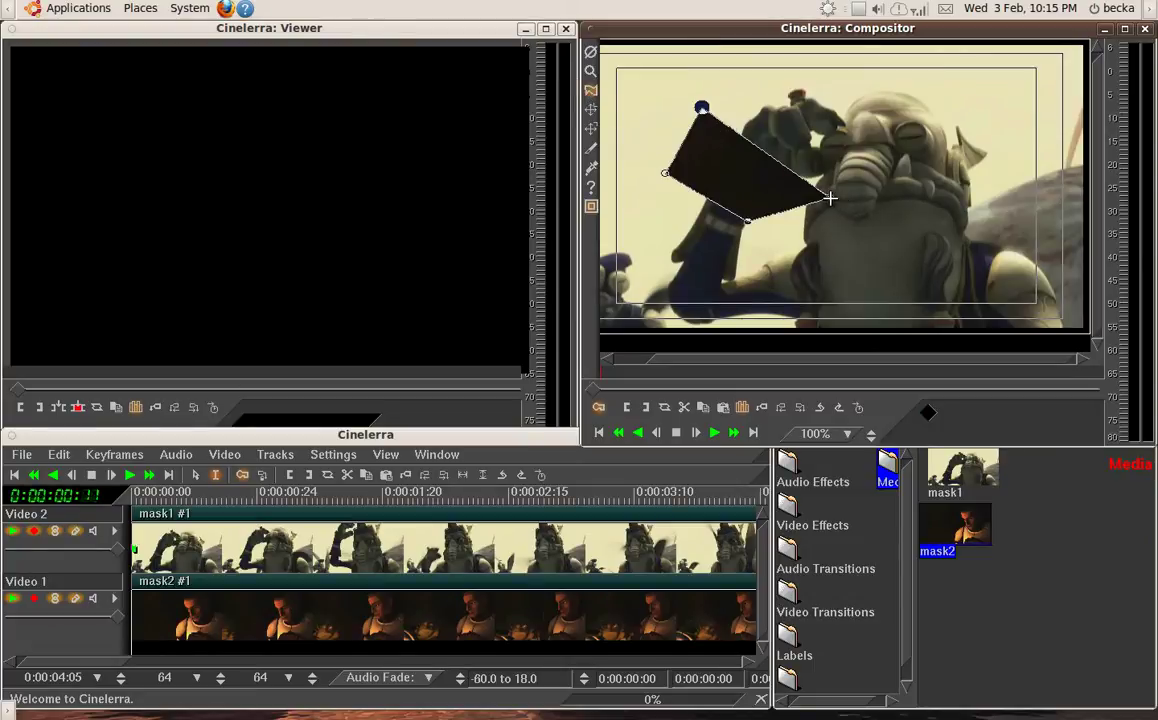
left_click_drag(829, 197, 1080, 160)
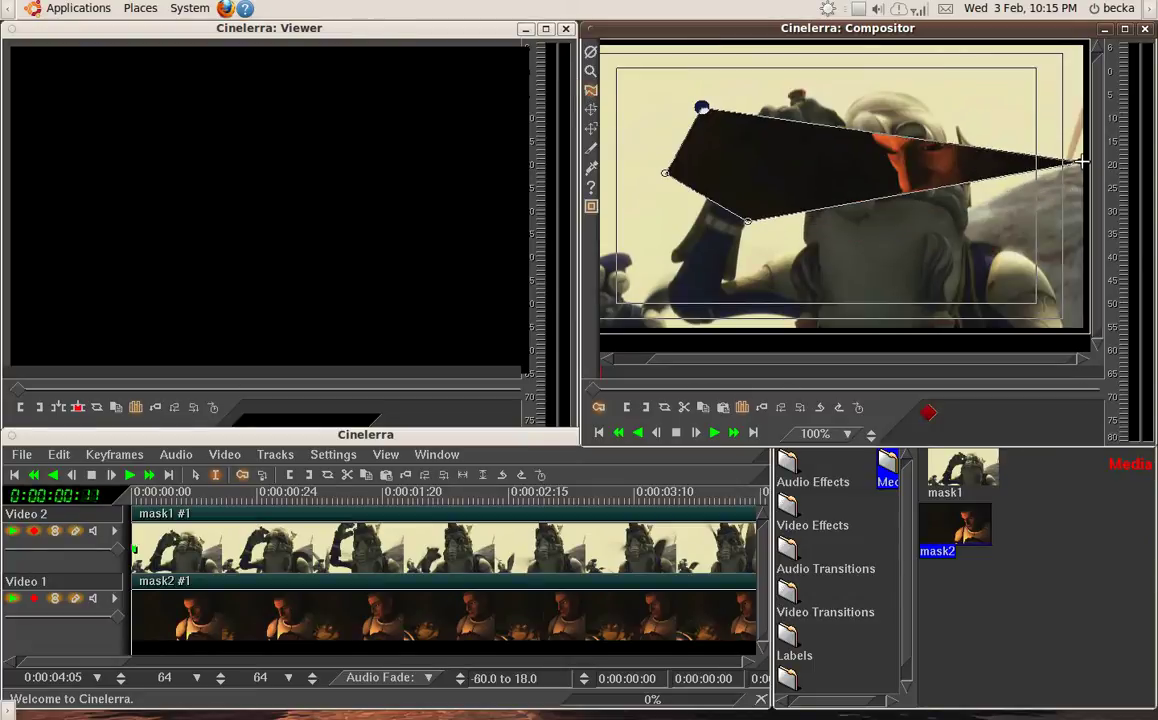
Set the mask's mode to Multiply alpha
left_click(592, 188)
left_click(998, 117)
left_click(1033, 136)
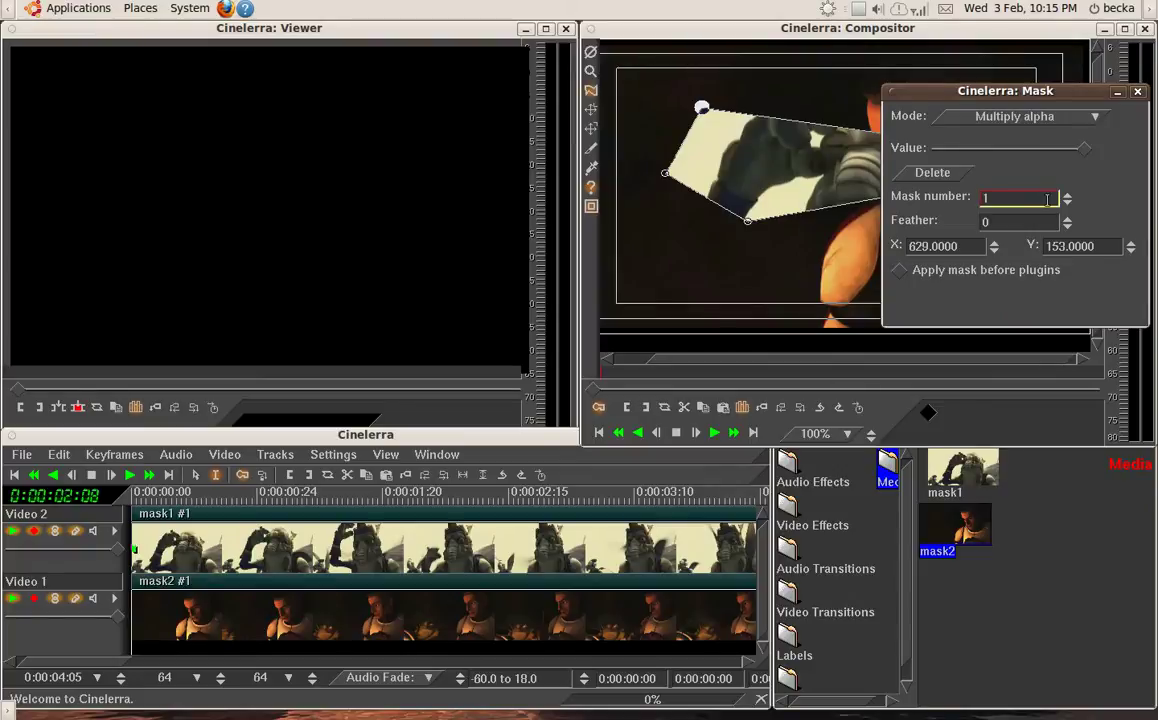
Set the mask's feather to 40
left_click_drag(1060, 91, 1004, 89)
left_click(928, 222)
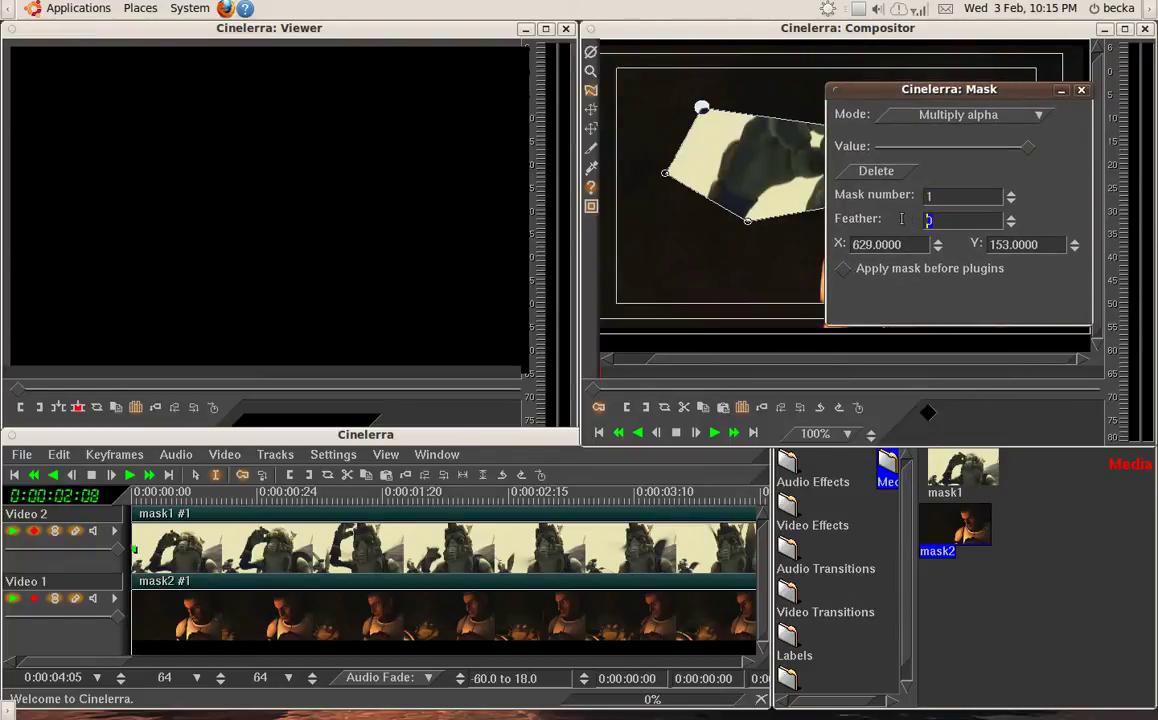
left_click_drag(928, 222, 905, 223)
type("40")
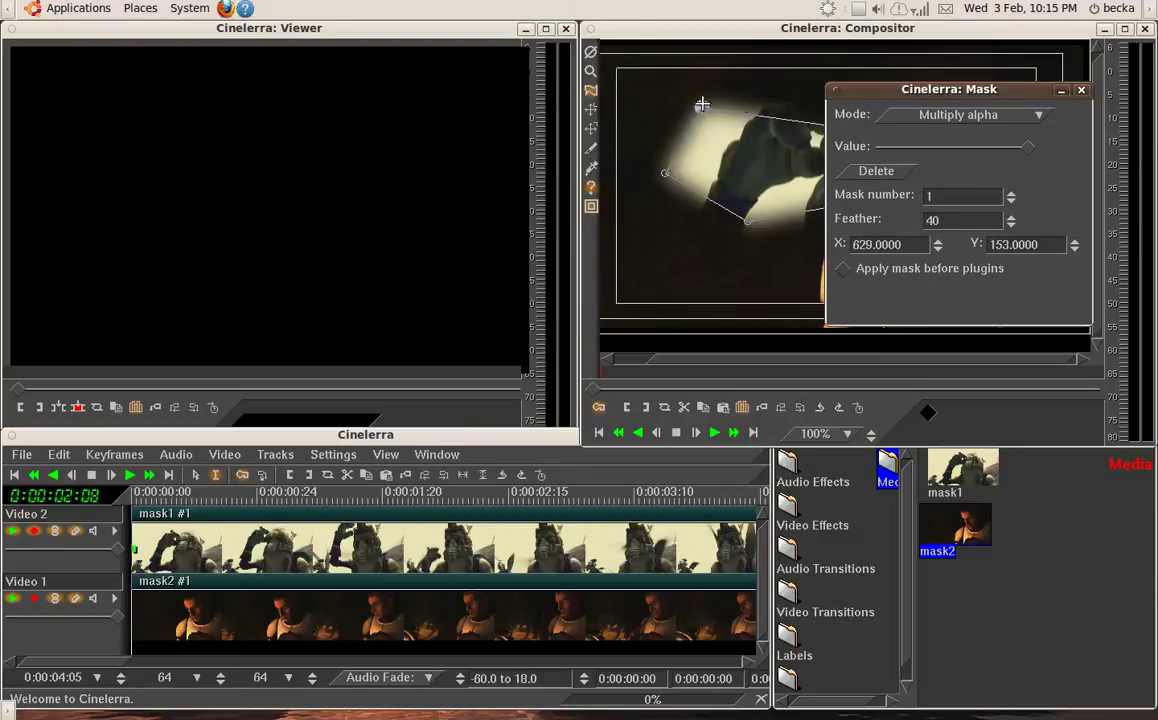
Set the mask's feather back to 0 and close the mask settings
left_click_drag(962, 224, 840, 226)
type("0")
left_click(1081, 90)
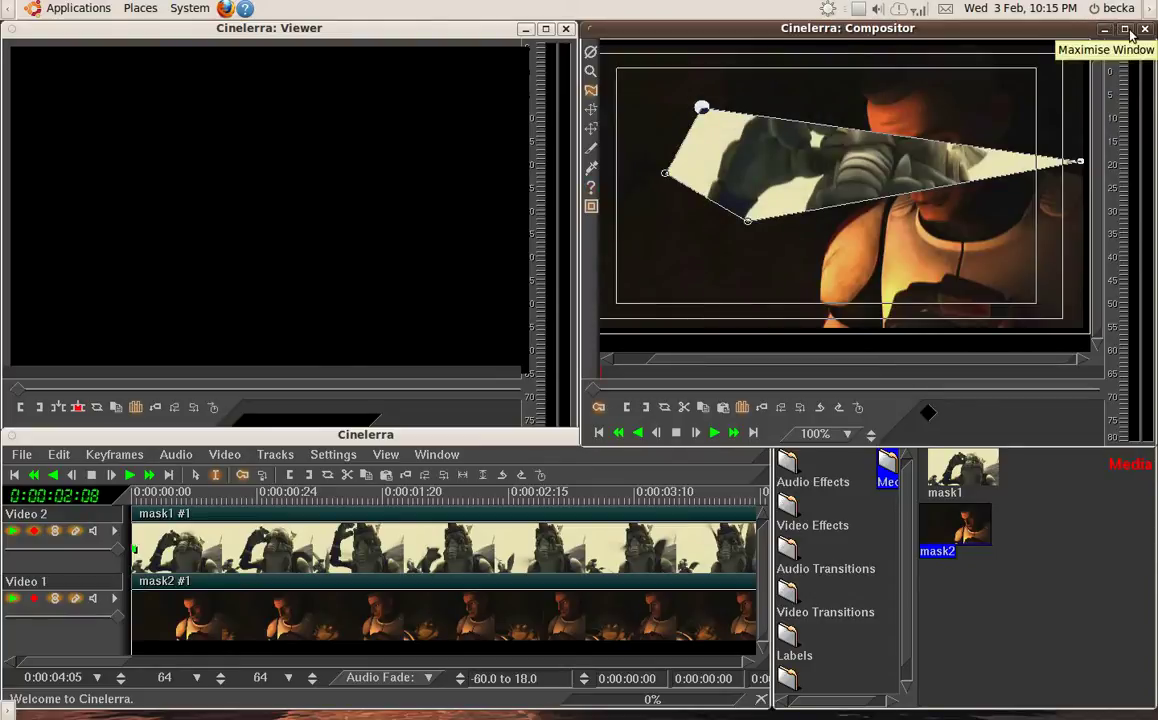
Move the insertion point to 0:00:01:06 and maximise the Compositor with free space around the whole frame
left_click(132, 492)
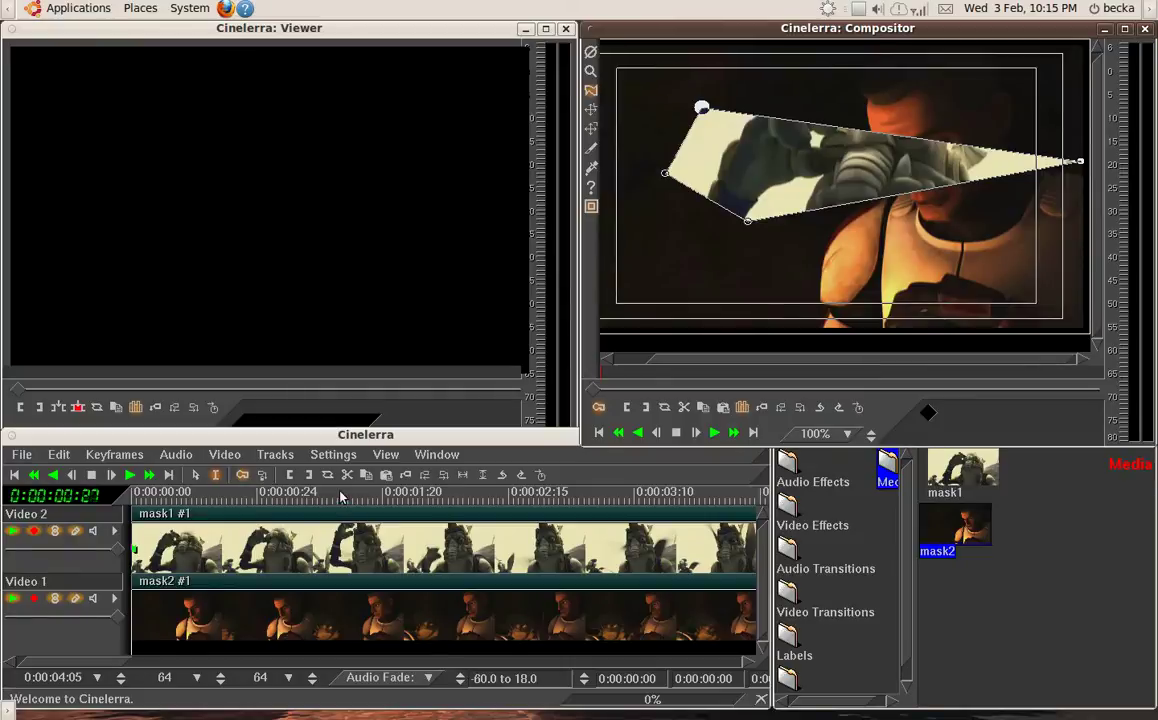
left_click_drag(333, 502, 318, 503)
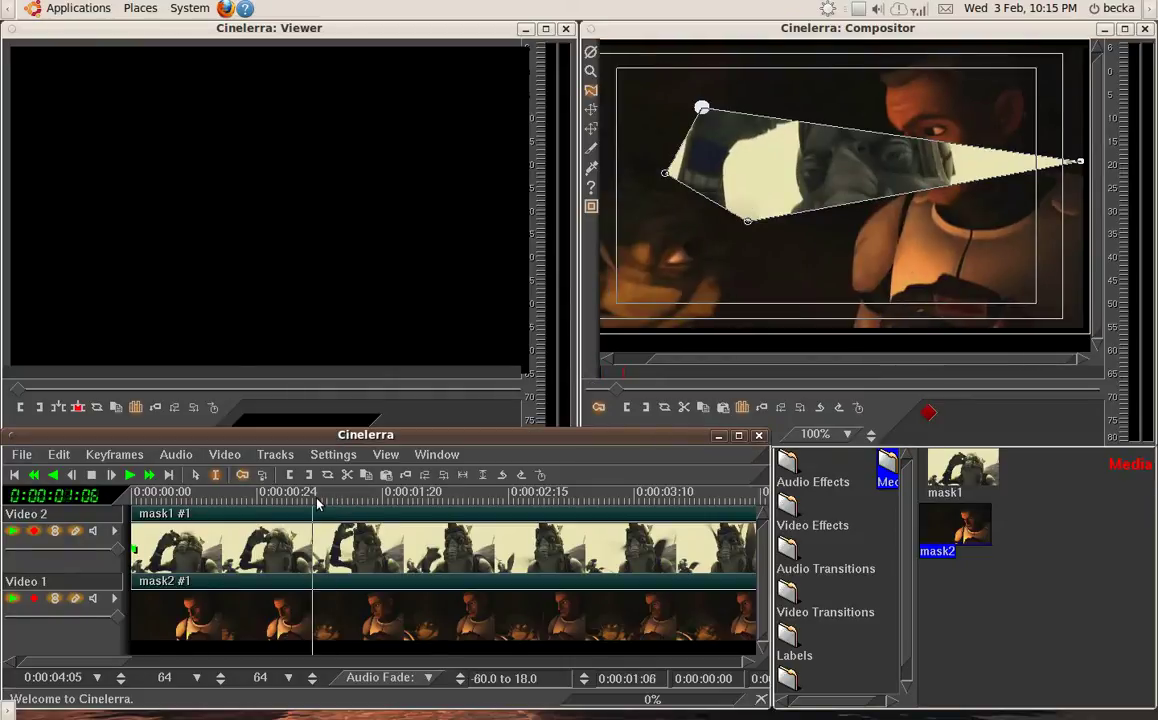
left_click(1125, 29)
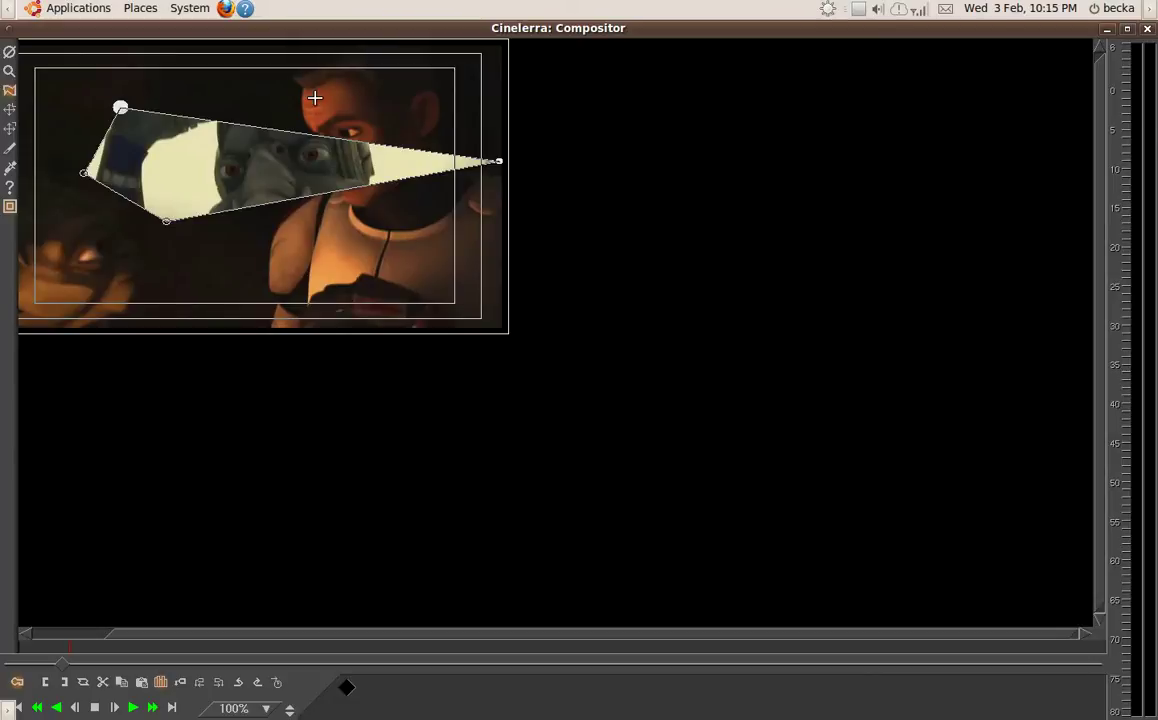
left_click_drag(315, 98, 627, 209)
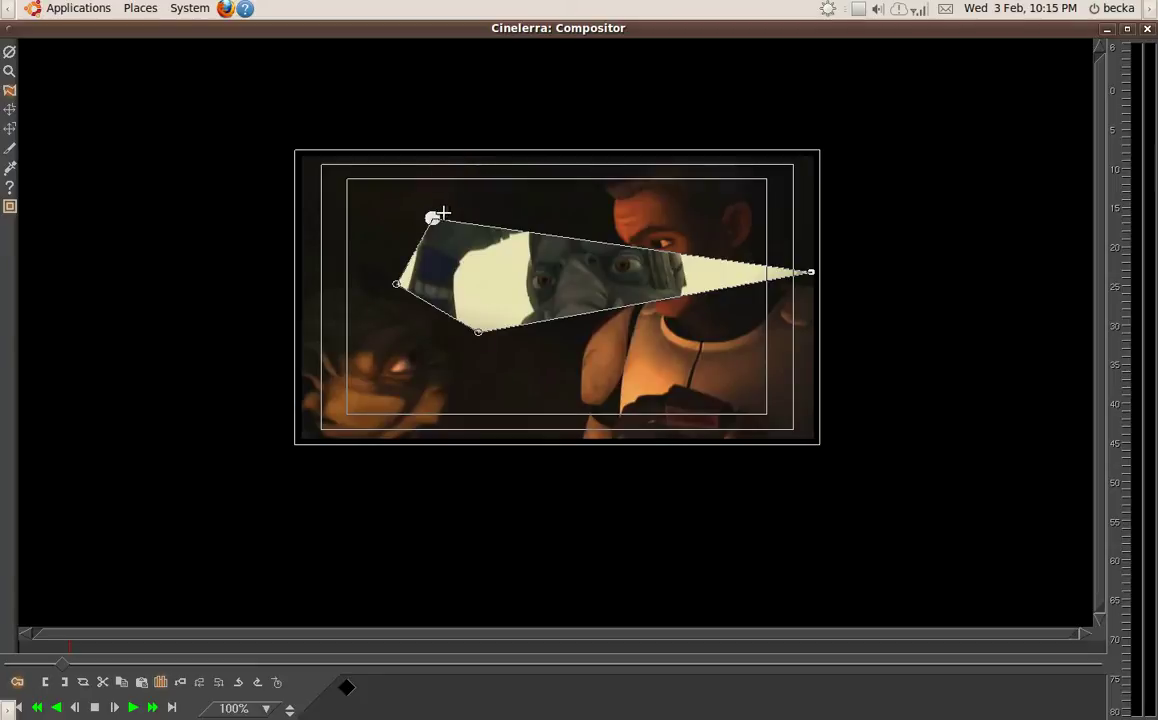
Reshape the mask at this time by moving its four points outside the frame so it spans the frame's upper half
left_click_drag(432, 218, 221, 108)
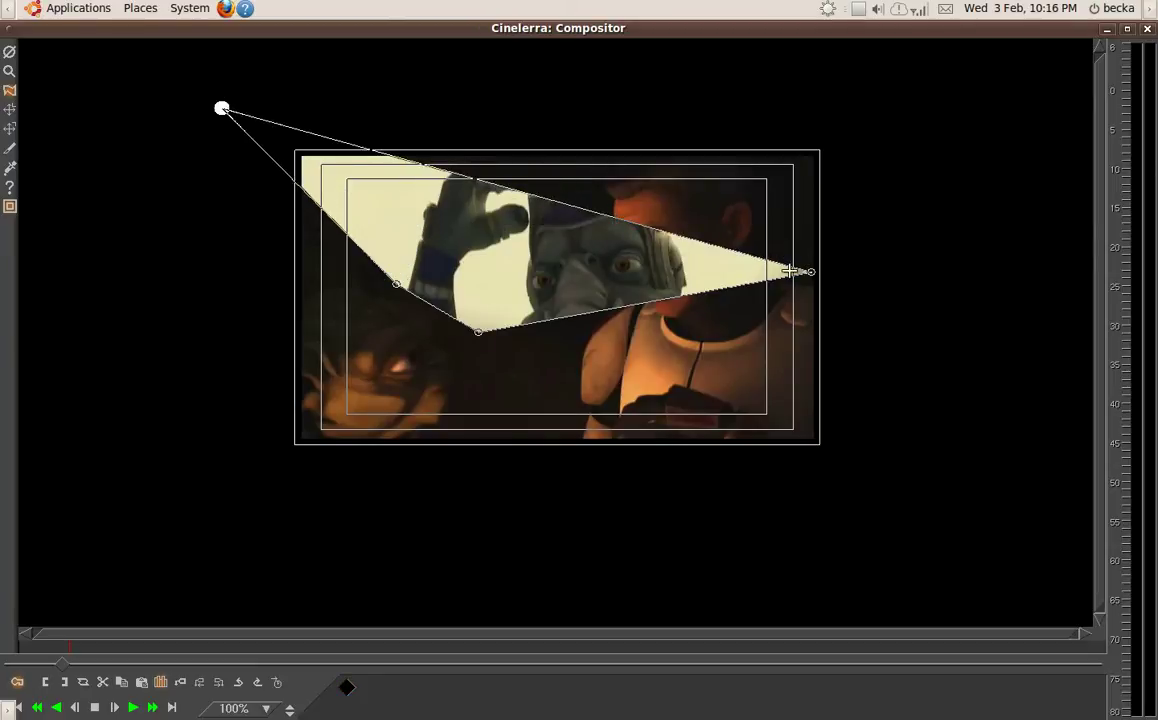
left_click_drag(812, 271, 873, 108)
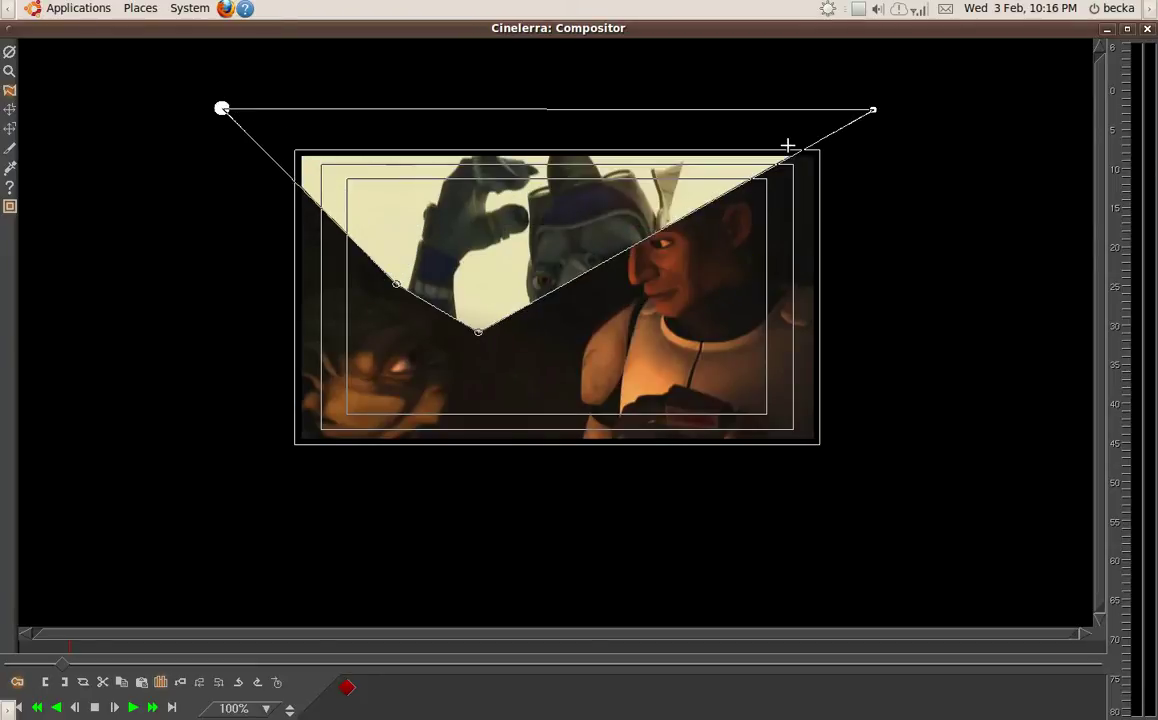
left_click_drag(394, 281, 209, 275)
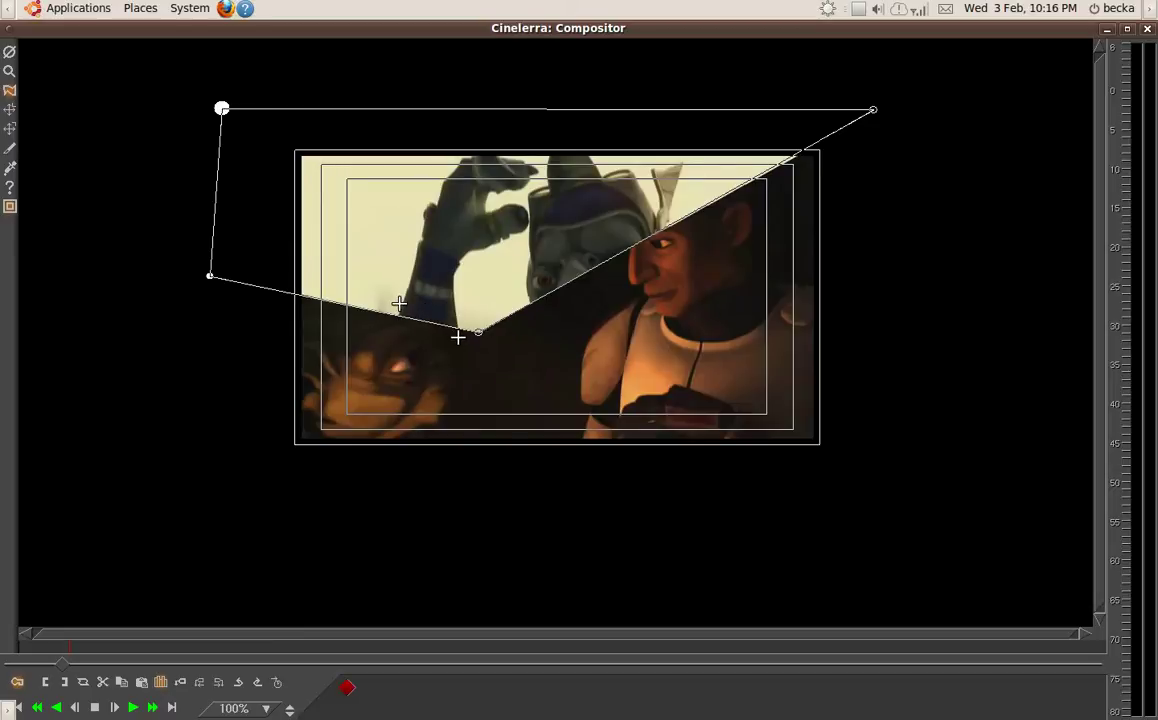
left_click_drag(481, 332, 914, 276)
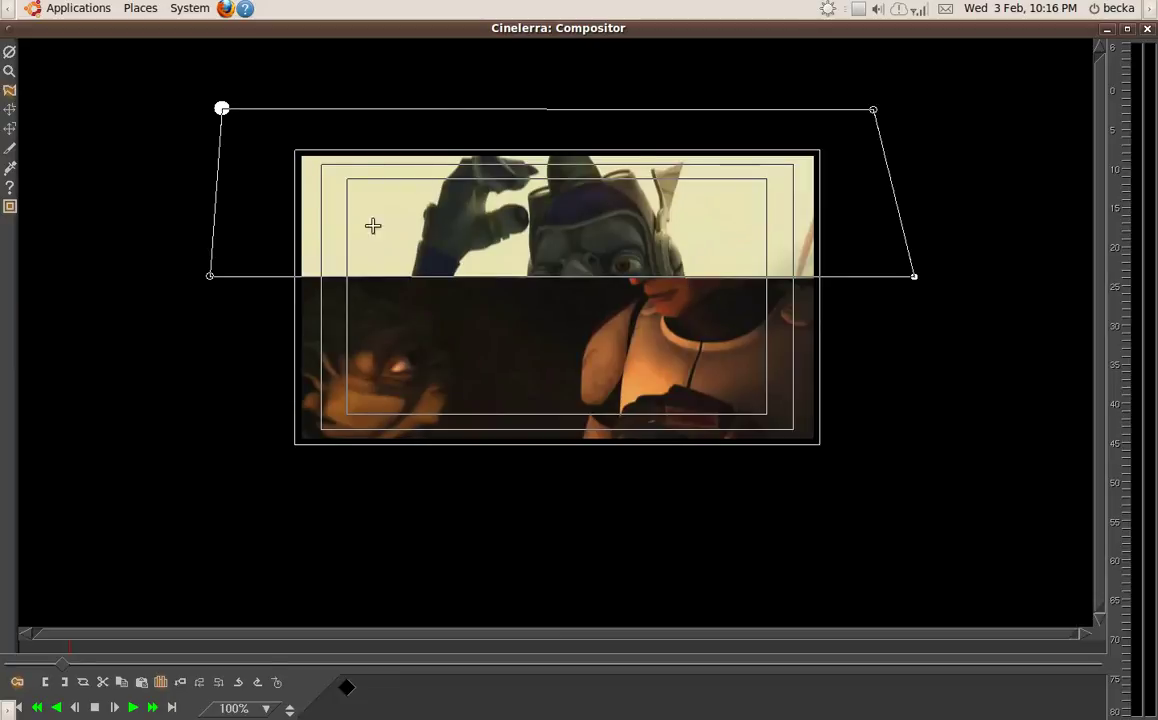
Set the Y position of the mask's lower-right point to 176 and close the mask settings
left_click(9, 187)
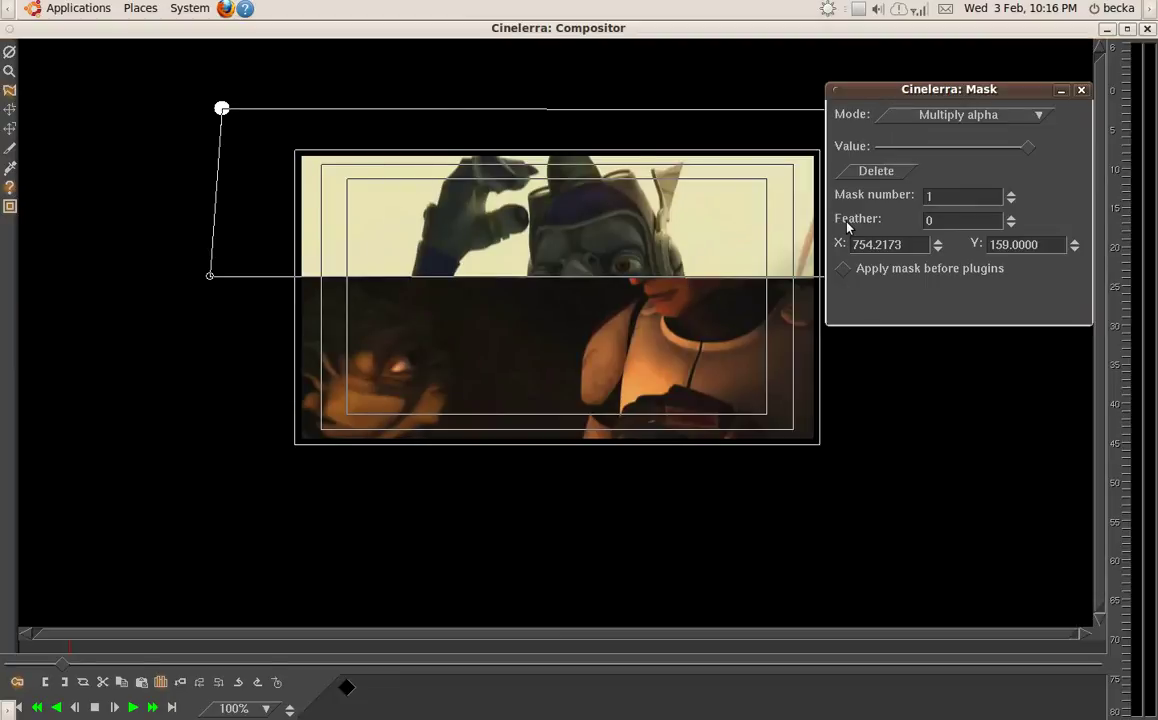
double_click(1054, 244)
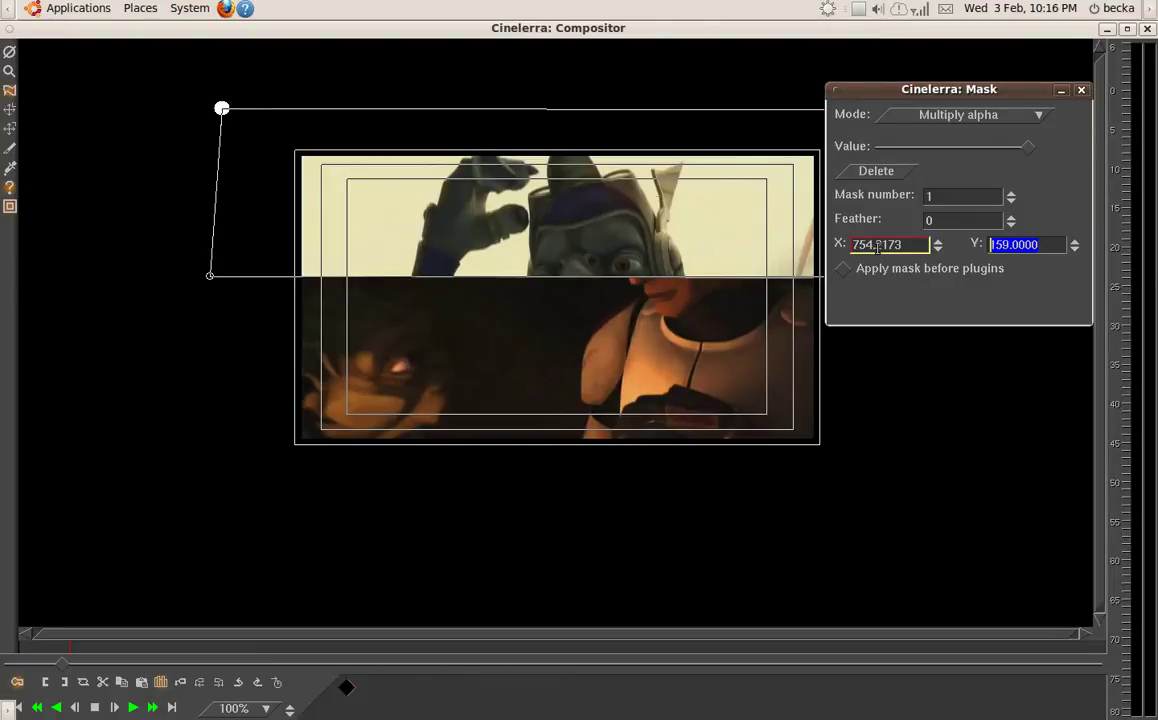
type("176")
left_click(1081, 90)
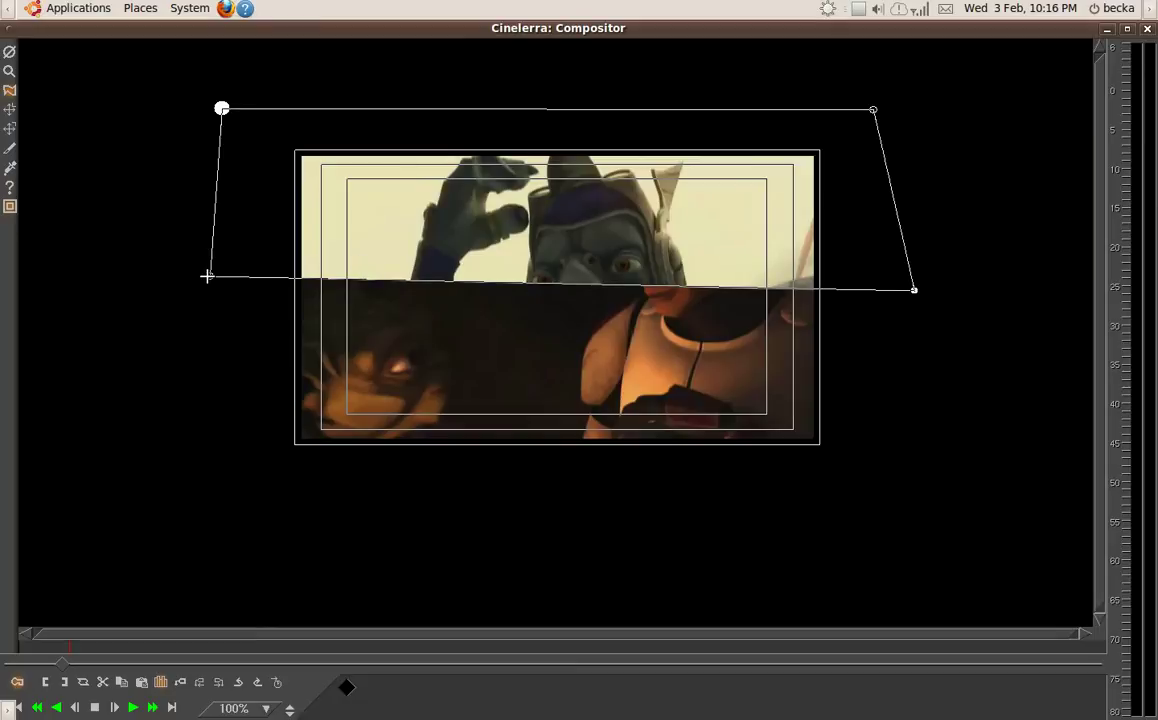
Set the Y position of the mask's lower-left point to 176 as well and close the mask settings
left_click(10, 187)
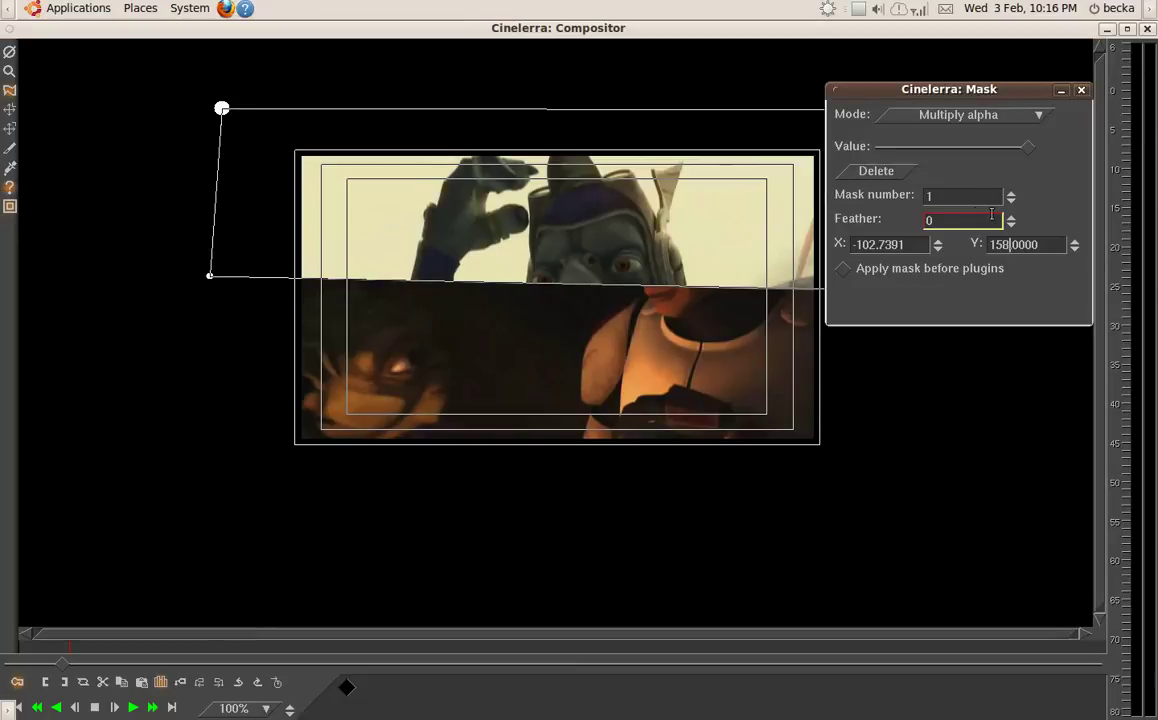
double_click(1049, 244)
type("1")
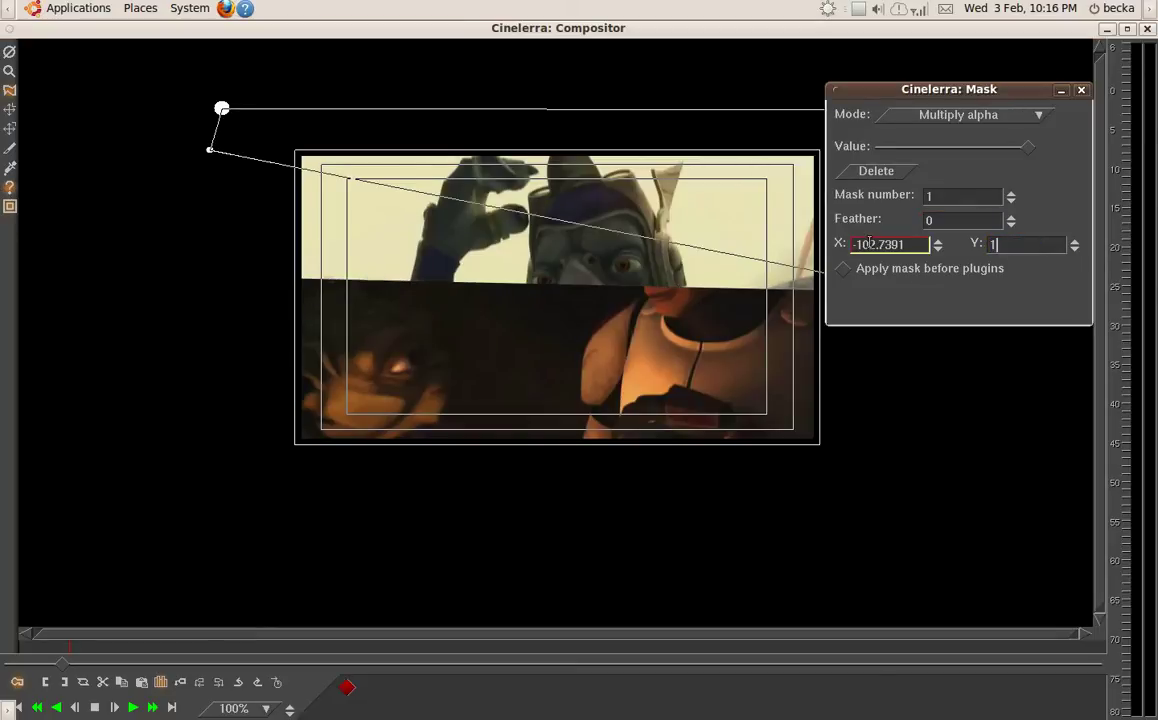
type("76")
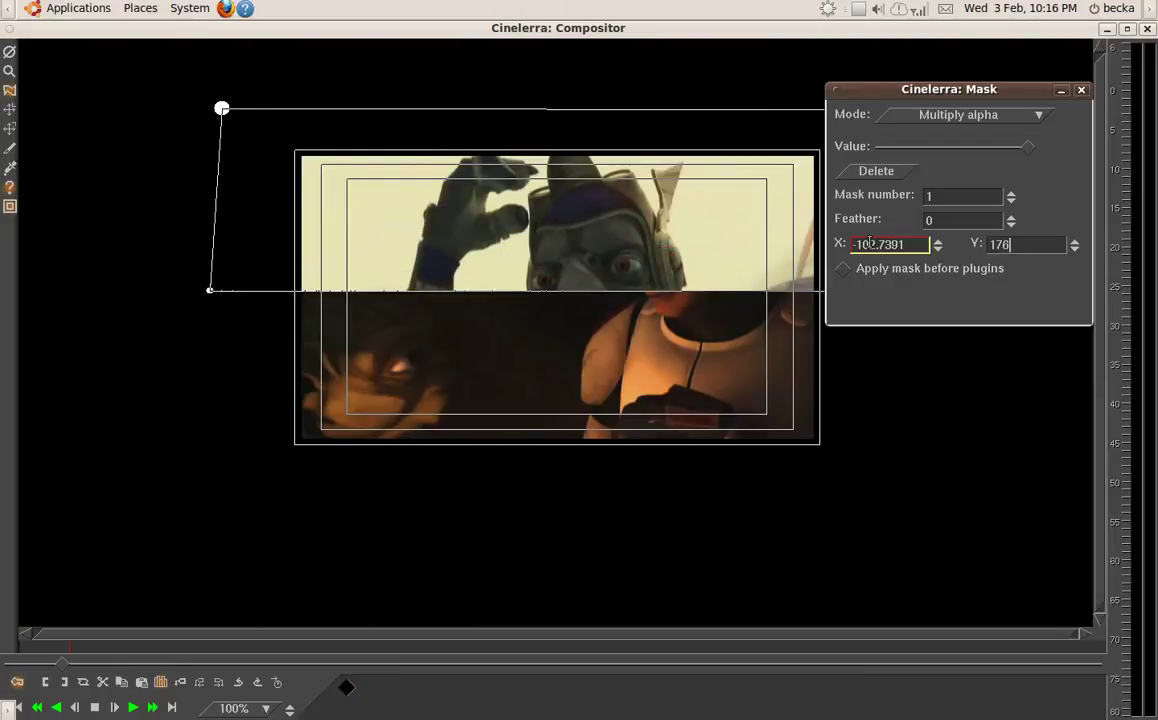
left_click(1084, 90)
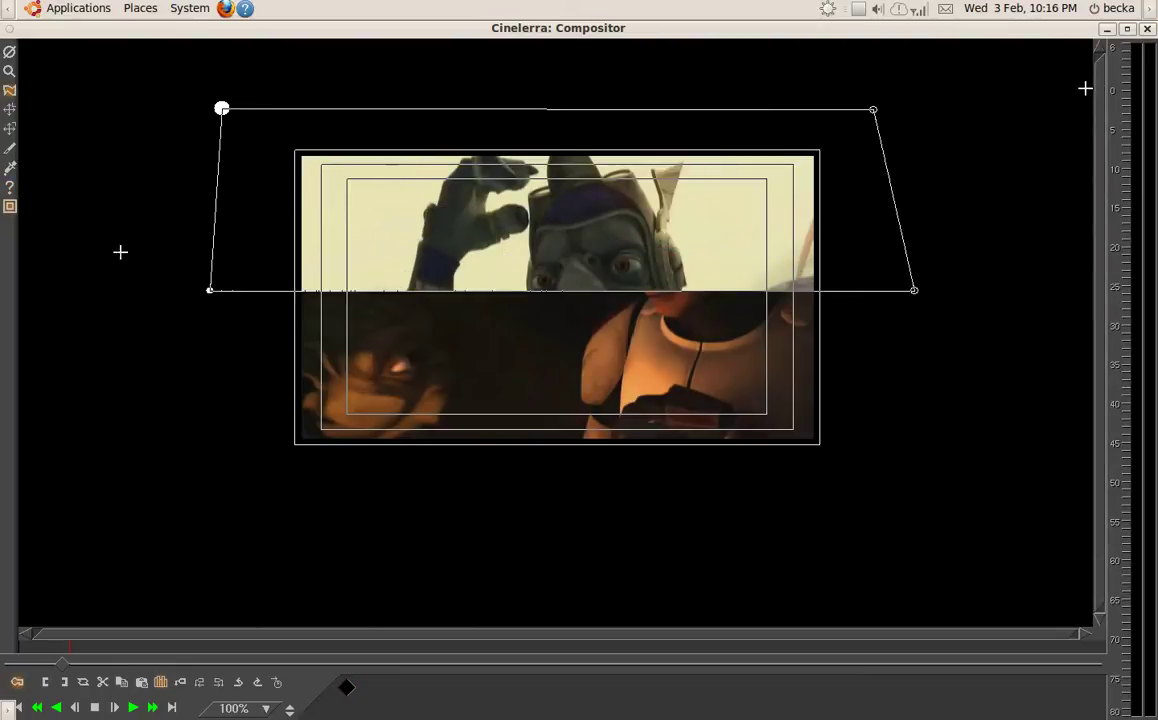
Switch from mask editing to the camera tool and restore the Compositor to its normal size with the frame in view
left_click(10, 110)
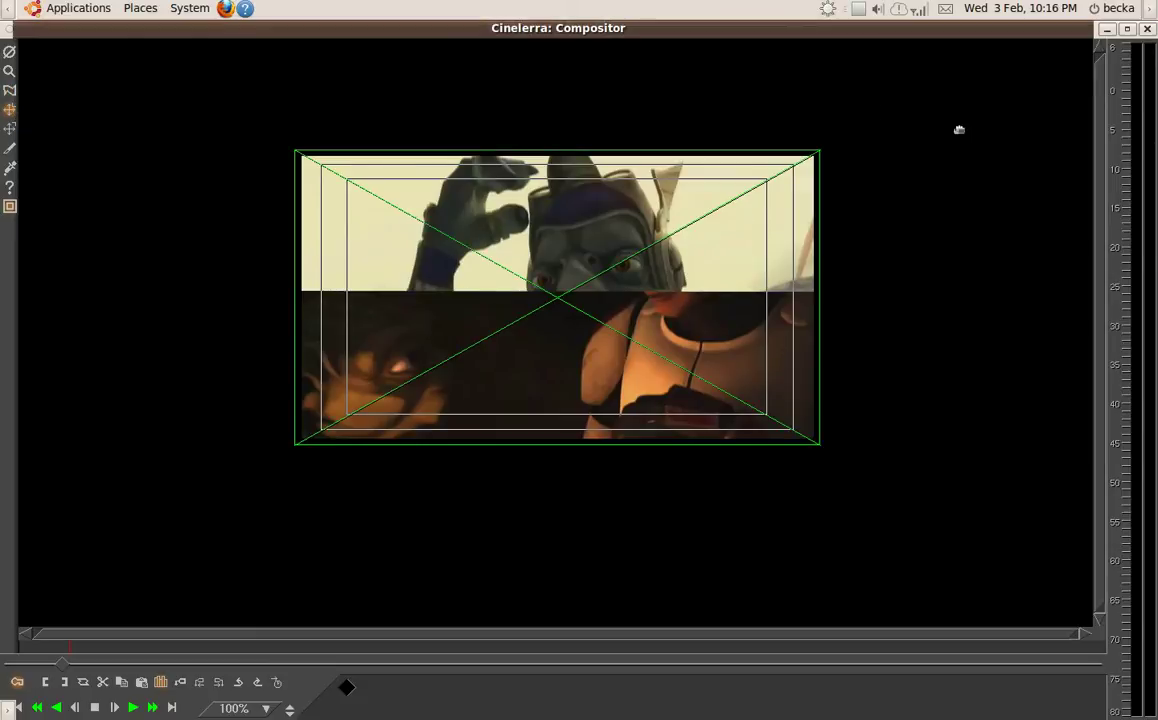
double_click(1025, 29)
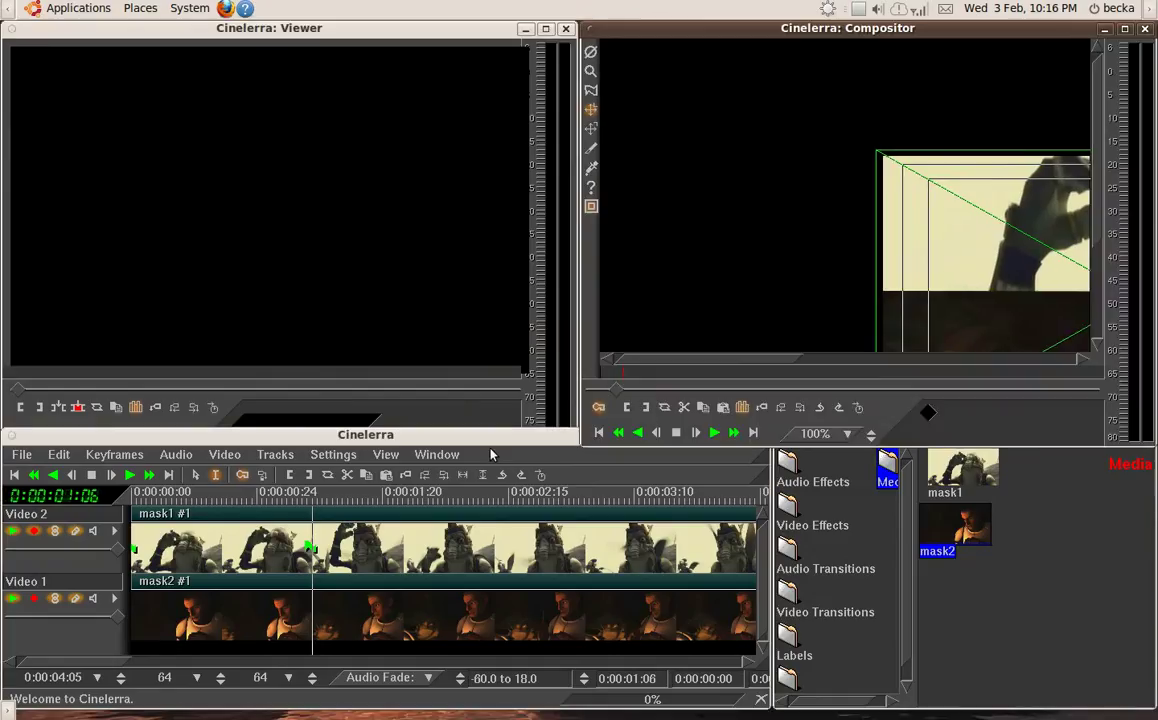
left_click(941, 360)
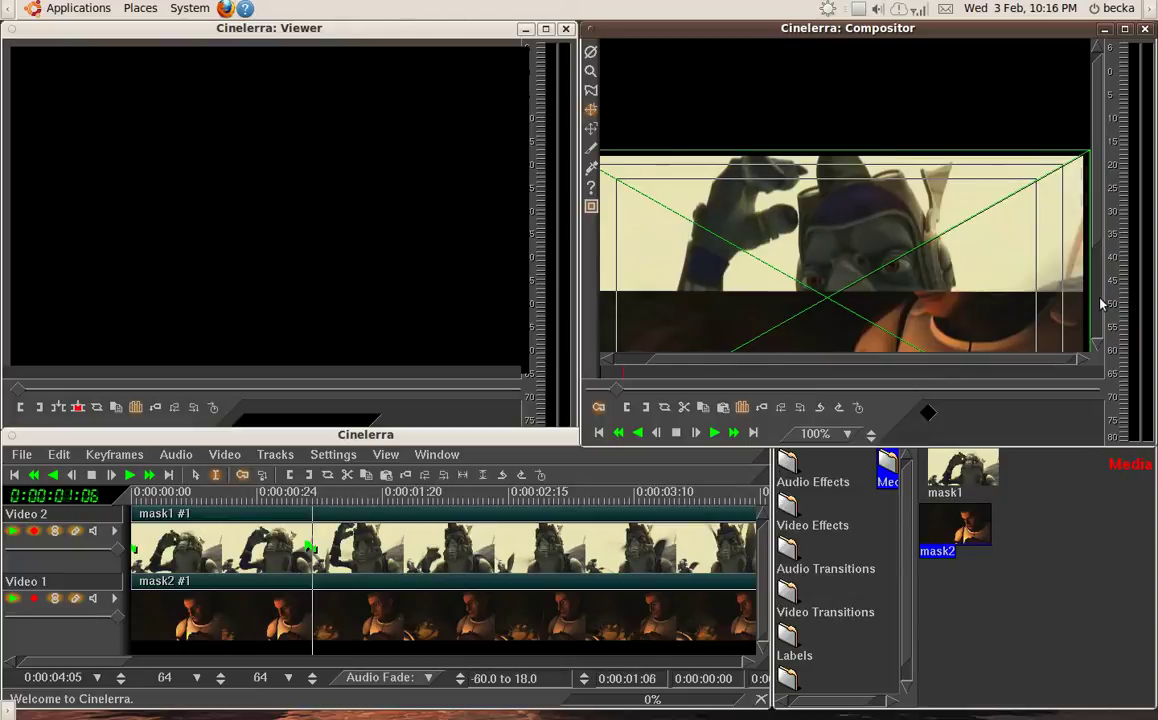
left_click(1097, 299)
Review the mask at later times in the clip, then return to its keyframe at 0:00:01:06
left_click_drag(383, 501, 607, 499)
left_click(474, 499)
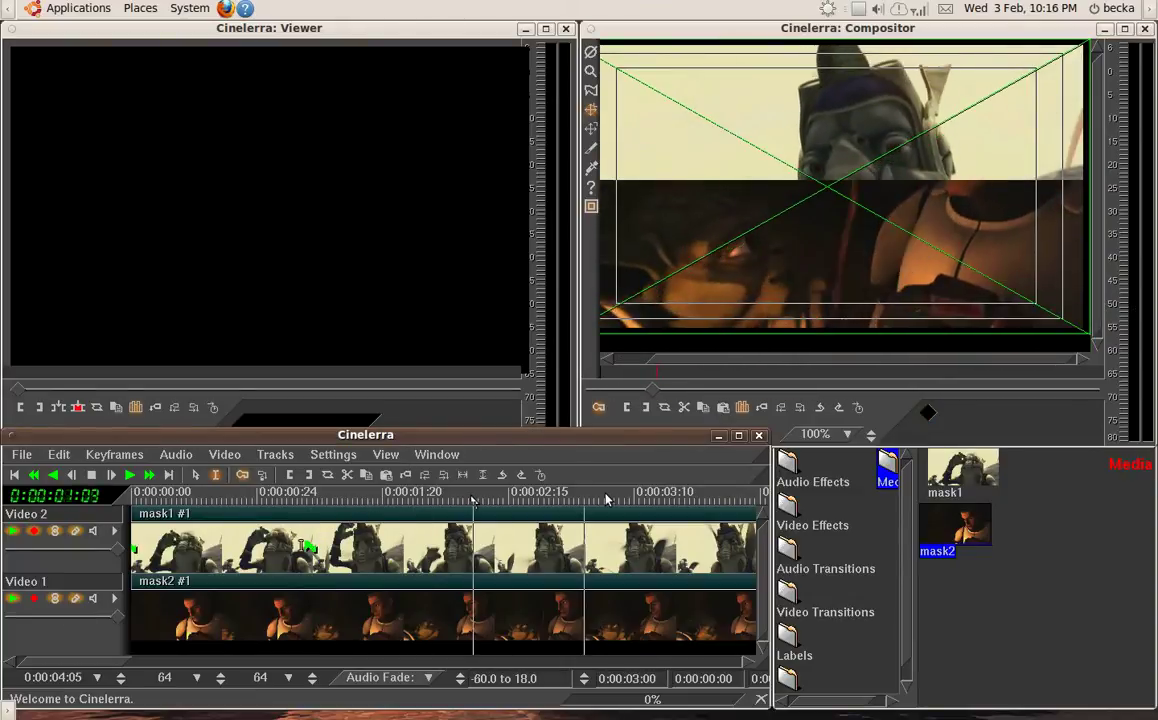
left_click(313, 548)
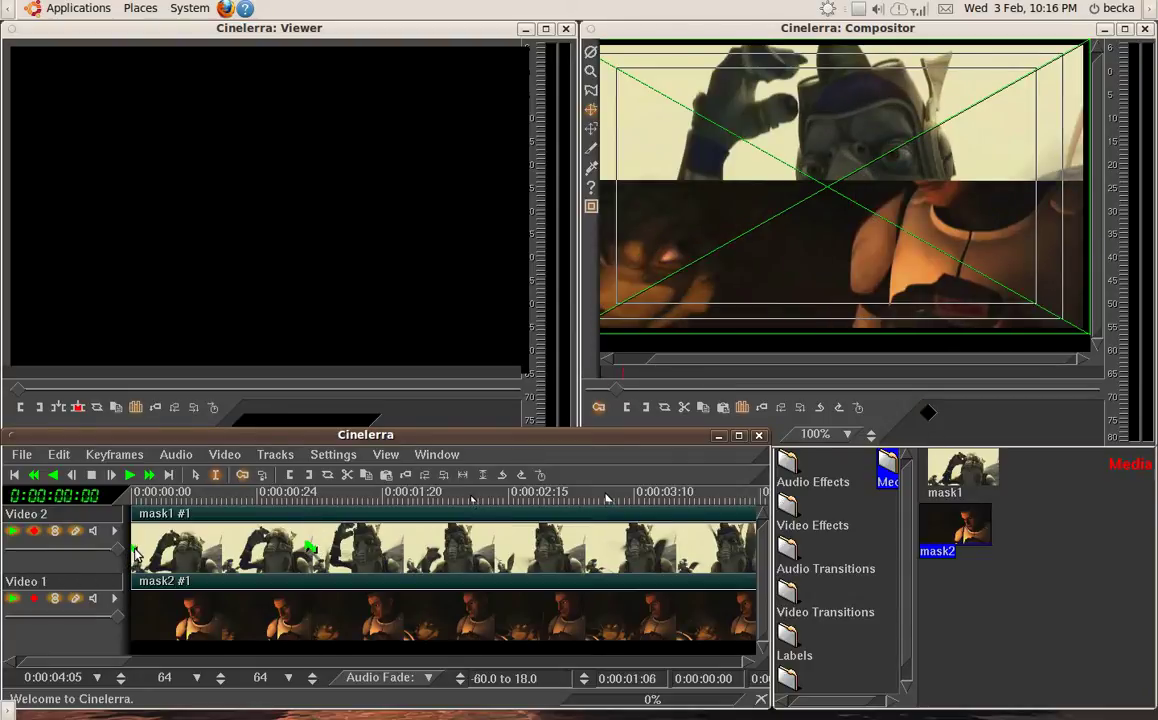
Hide the mask keyframes on the timeline and show them again
left_click(385, 460)
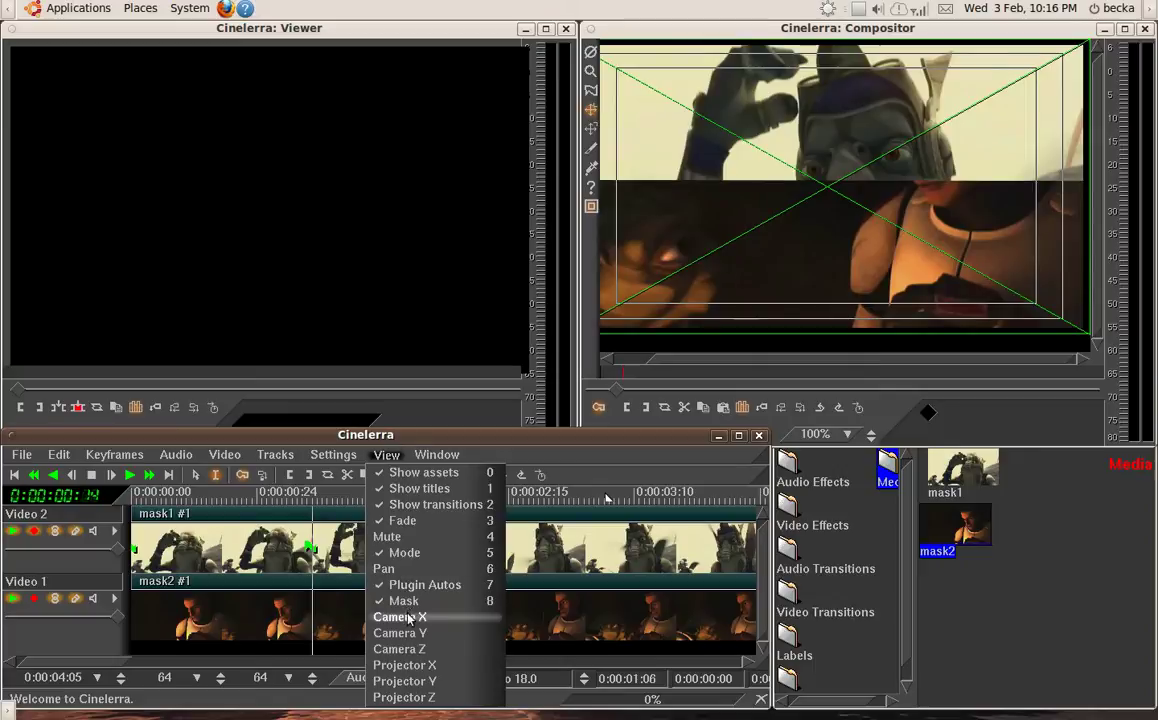
left_click(409, 602)
left_click(382, 455)
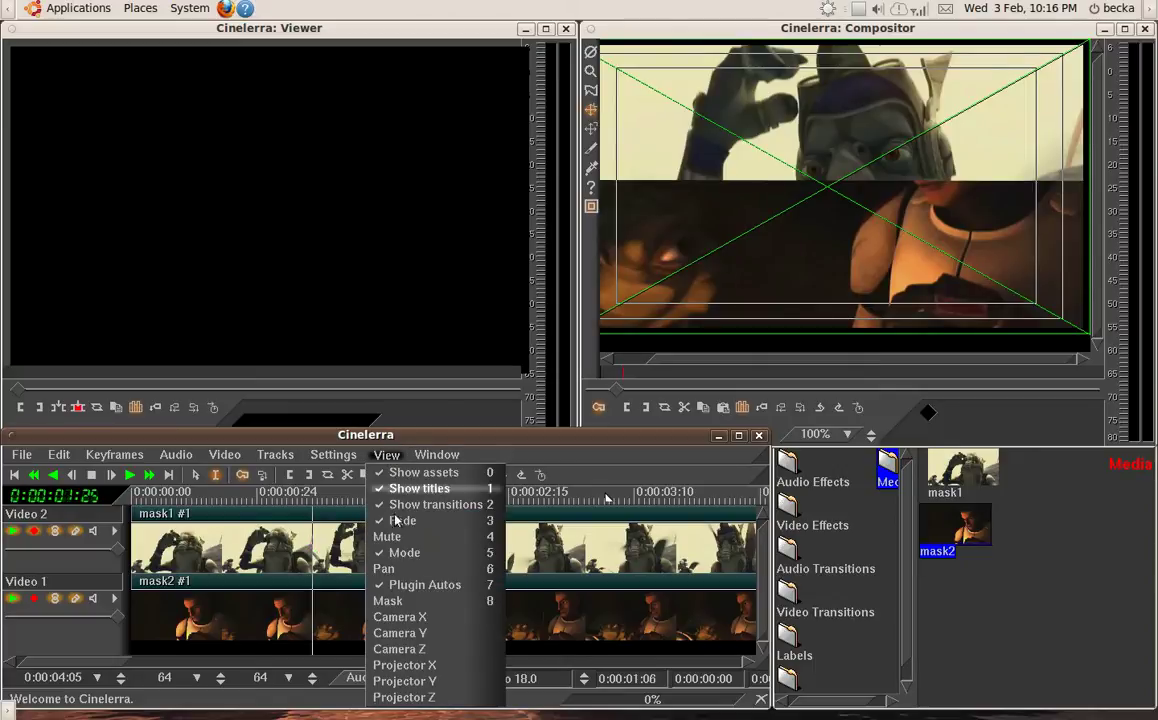
left_click(413, 603)
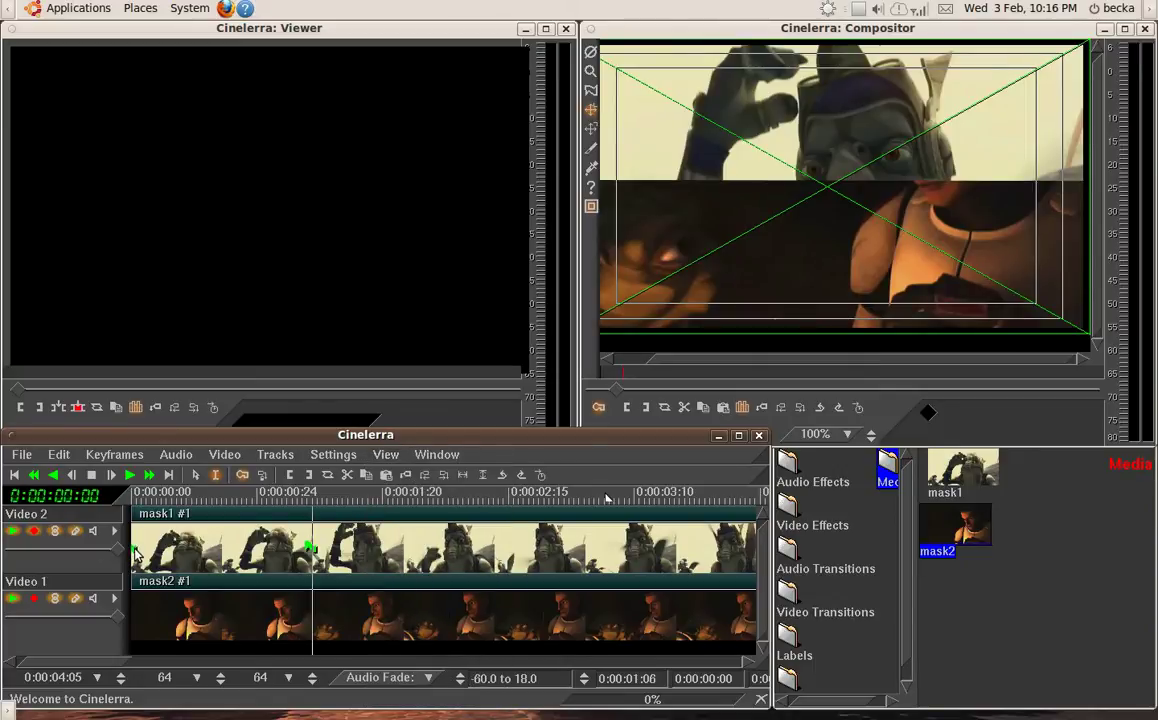
Compare the mask at its start and 0:00:01:06 keyframes and check its shape at times between them
left_click(135, 550)
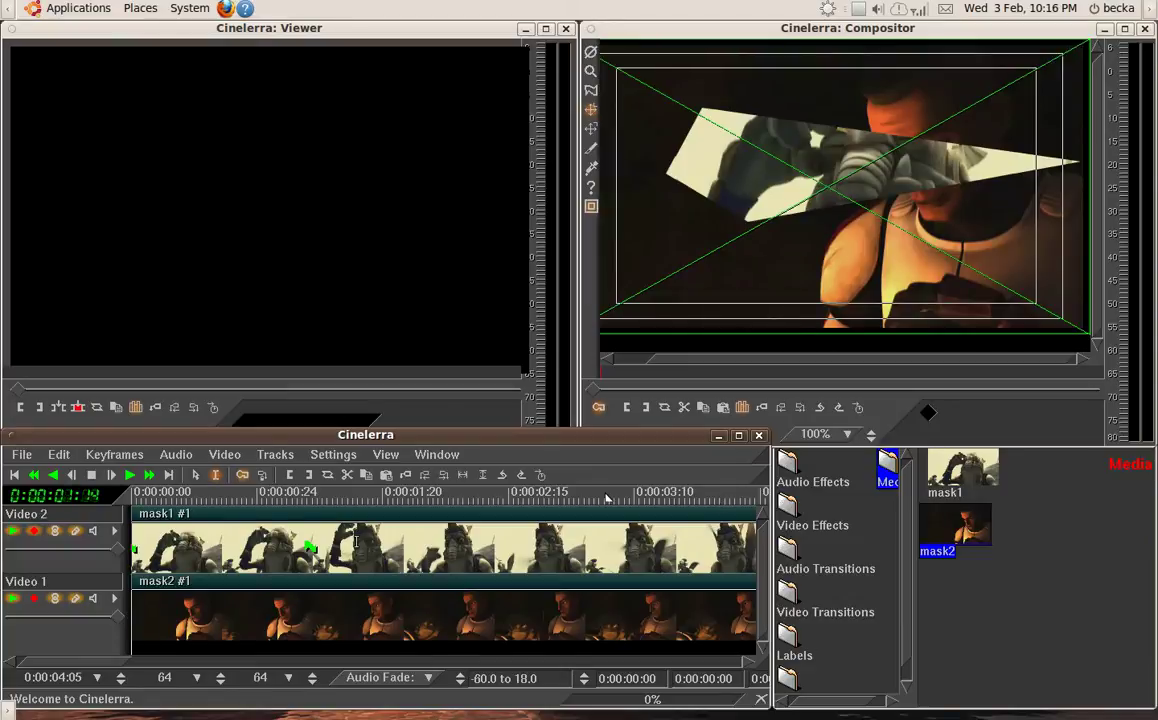
left_click(312, 549)
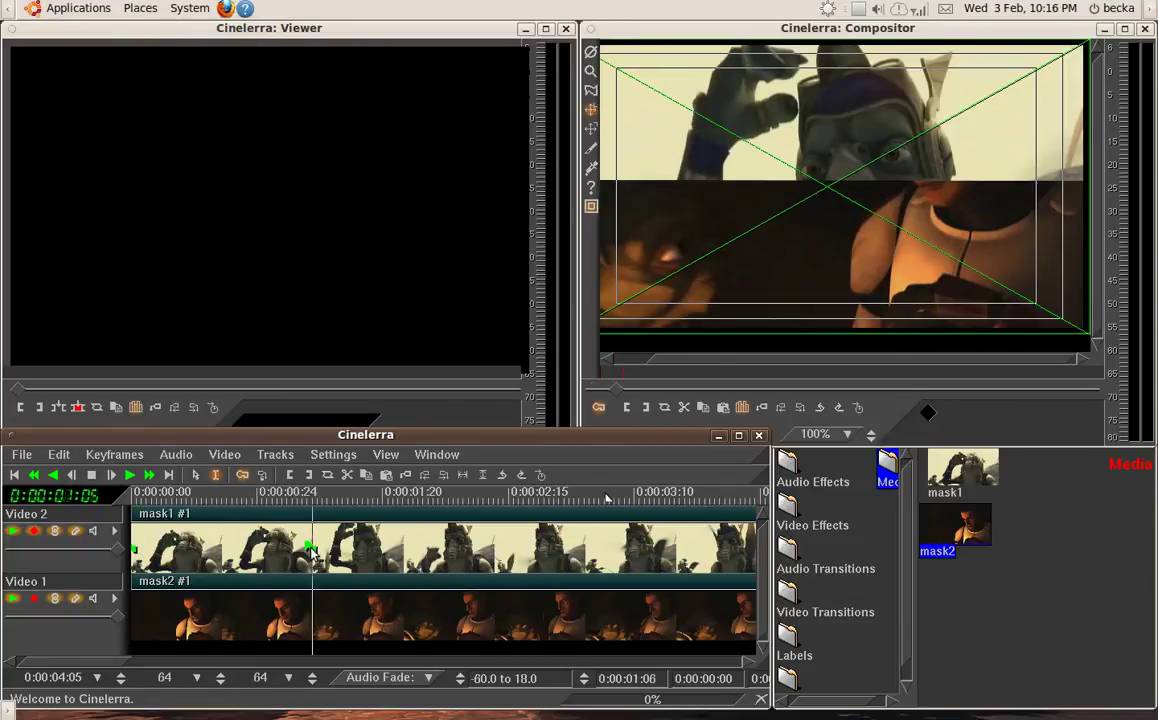
left_click(239, 510)
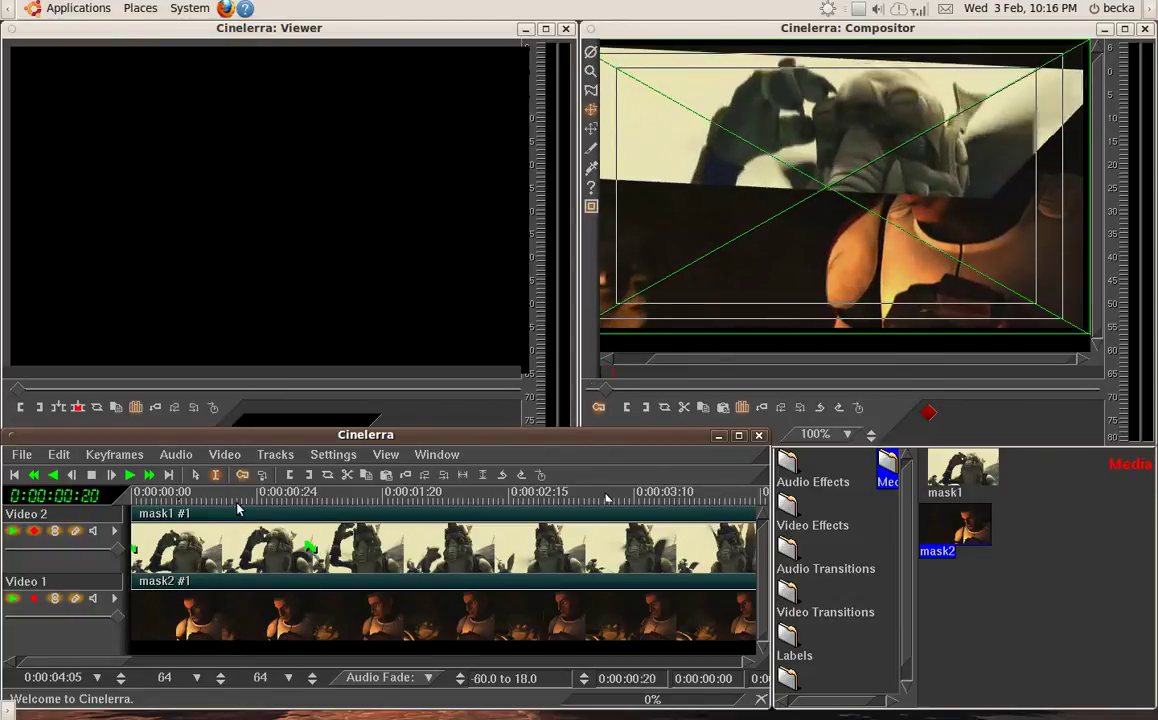
left_click(259, 510)
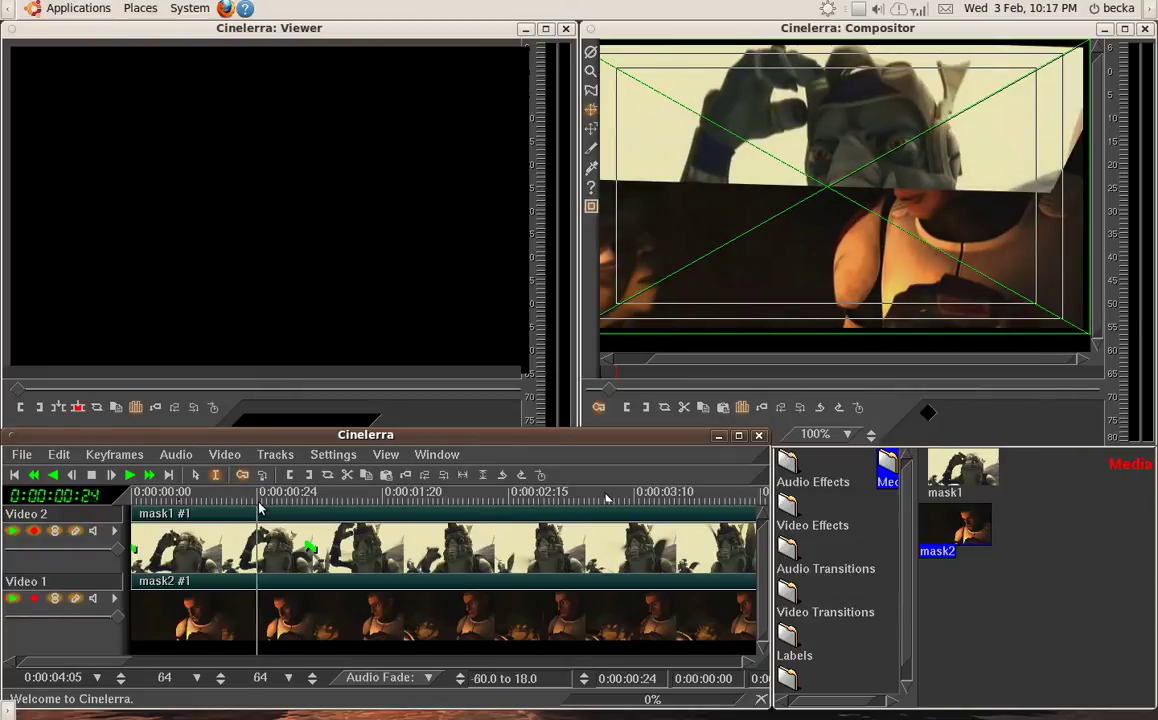
left_click(313, 510)
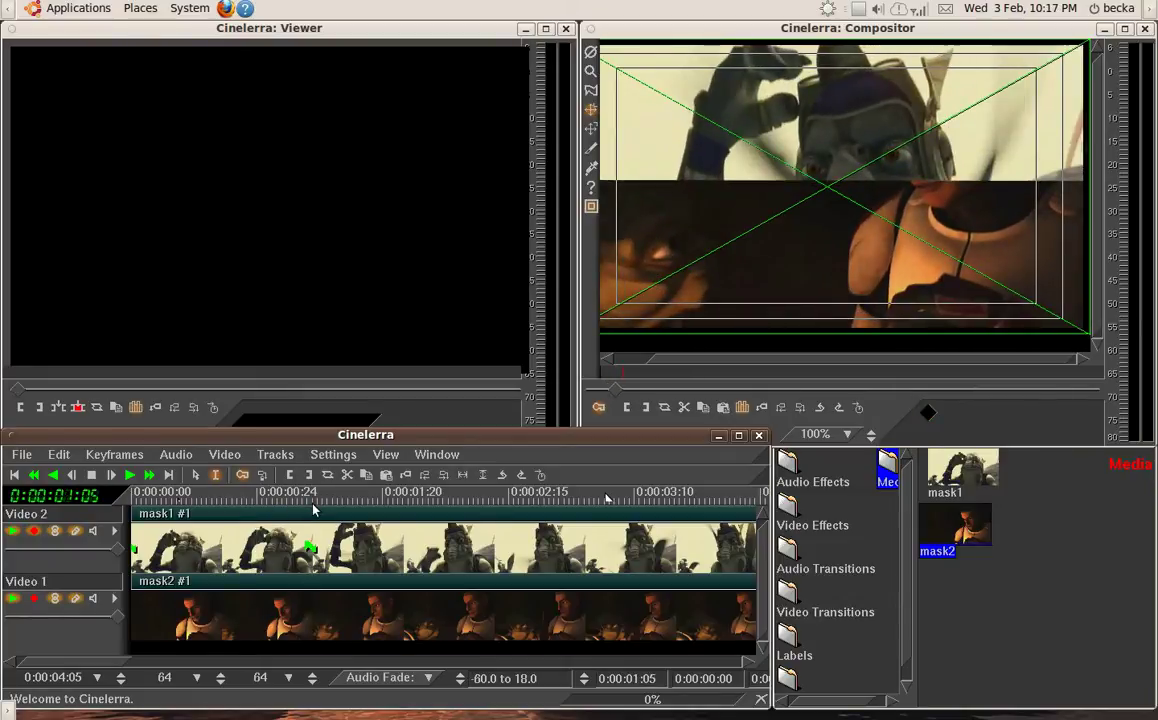
Delete the mask keyframe at the very start of the Video 2 track
left_click(137, 556)
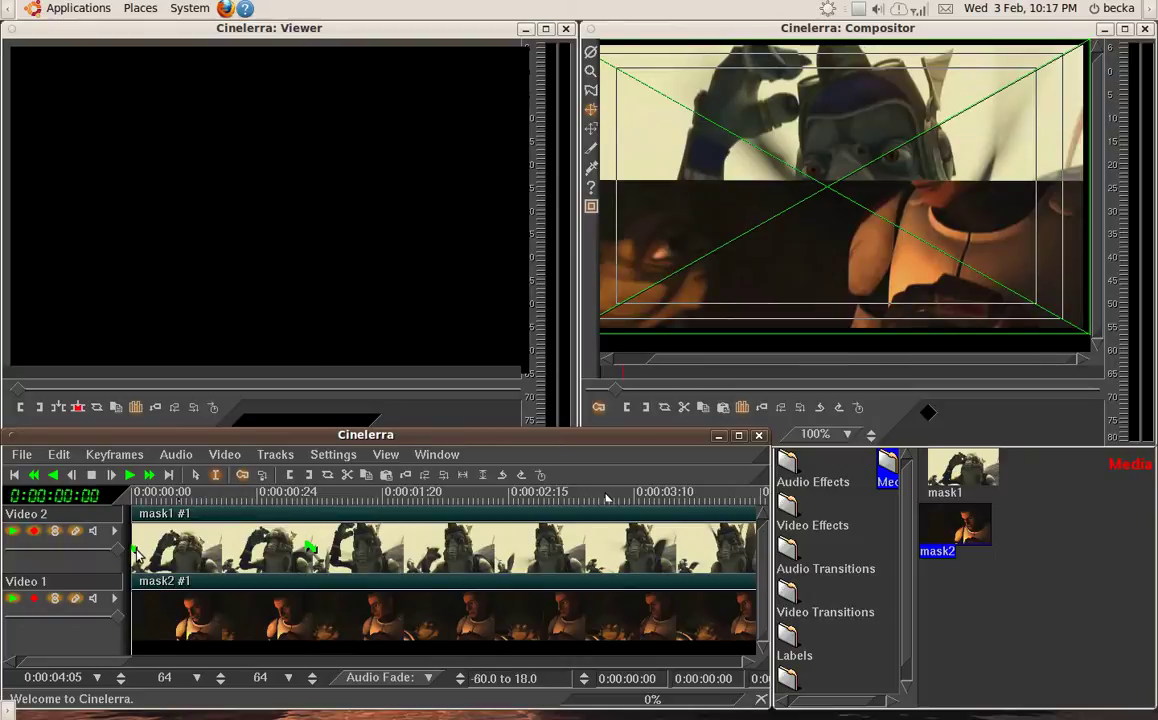
right_click(137, 555)
left_click(143, 559)
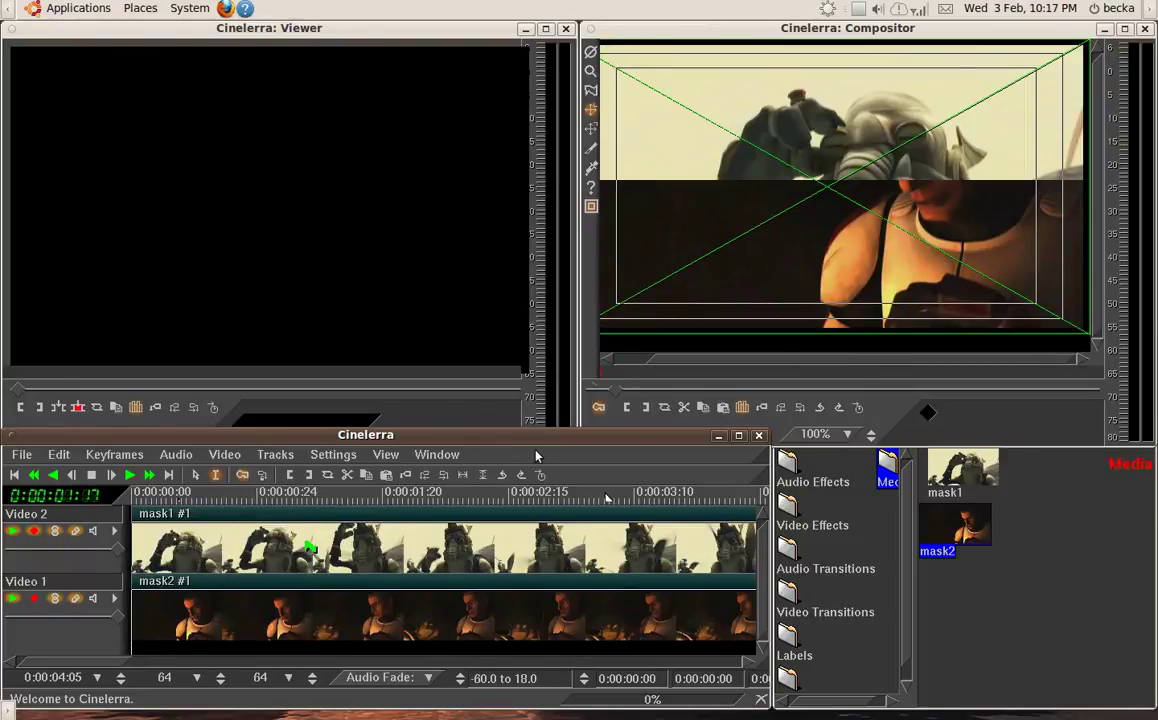
Keyframe the Video 2 mask at the start by moving its two right-hand points left until the whole mask sits just outside the frame's left edge
left_click(1125, 30)
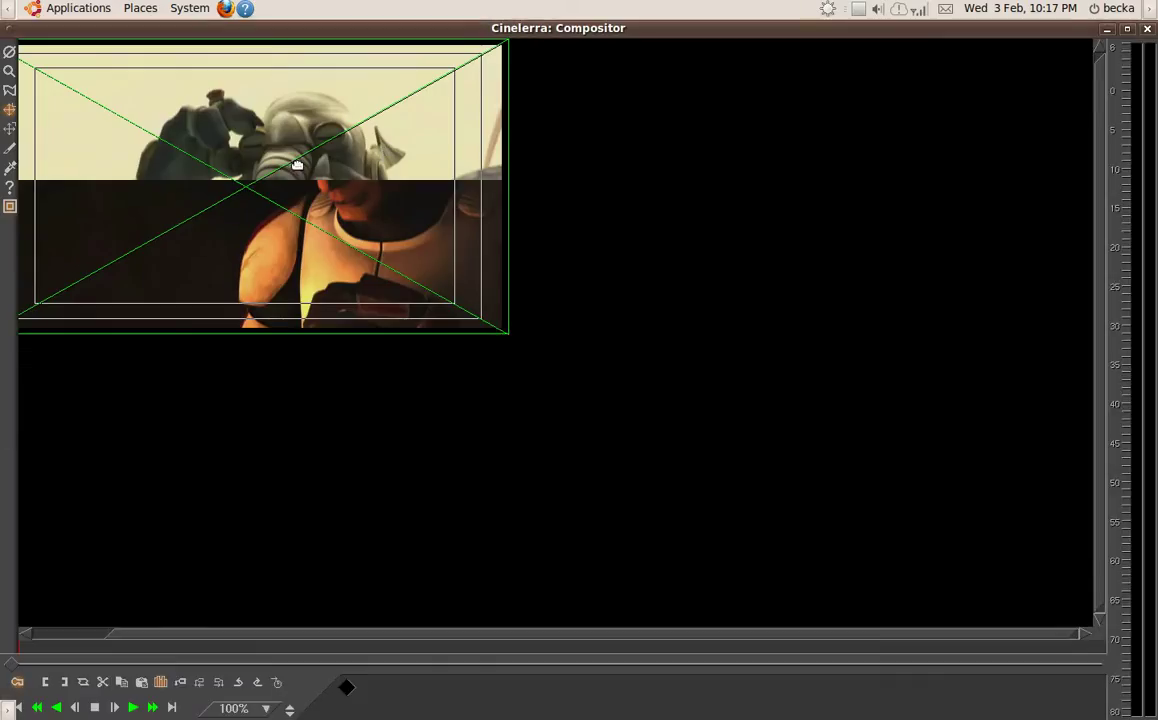
left_click(9, 90)
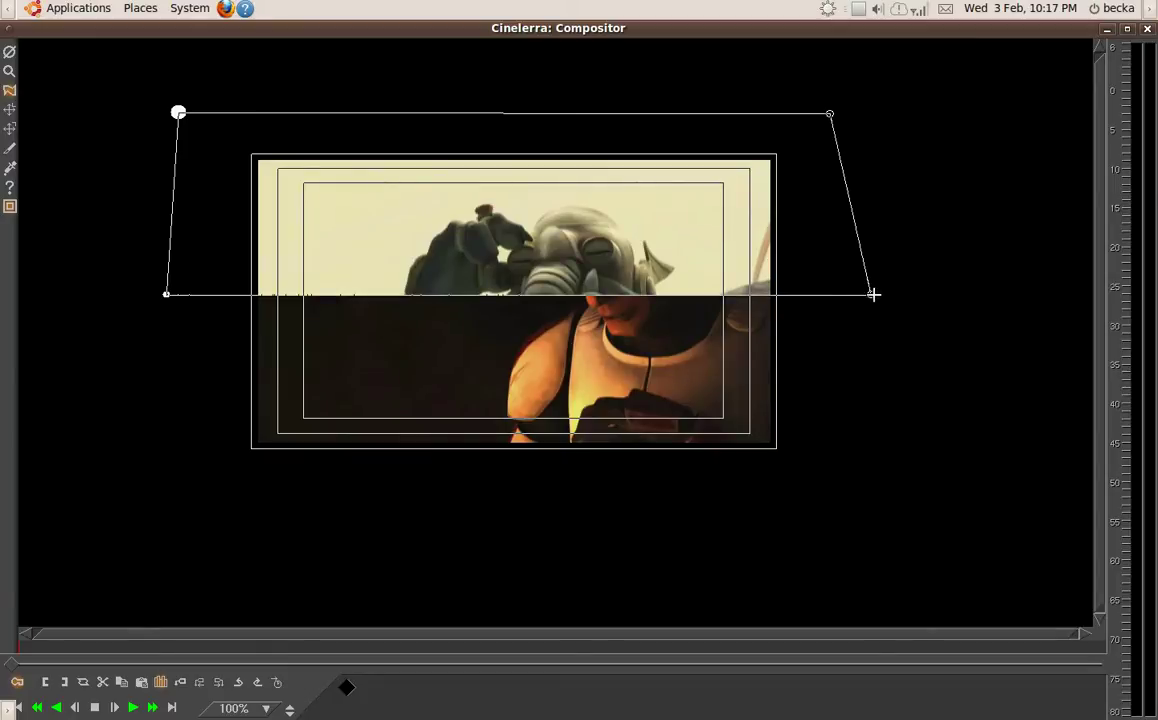
left_click_drag(872, 296, 233, 294)
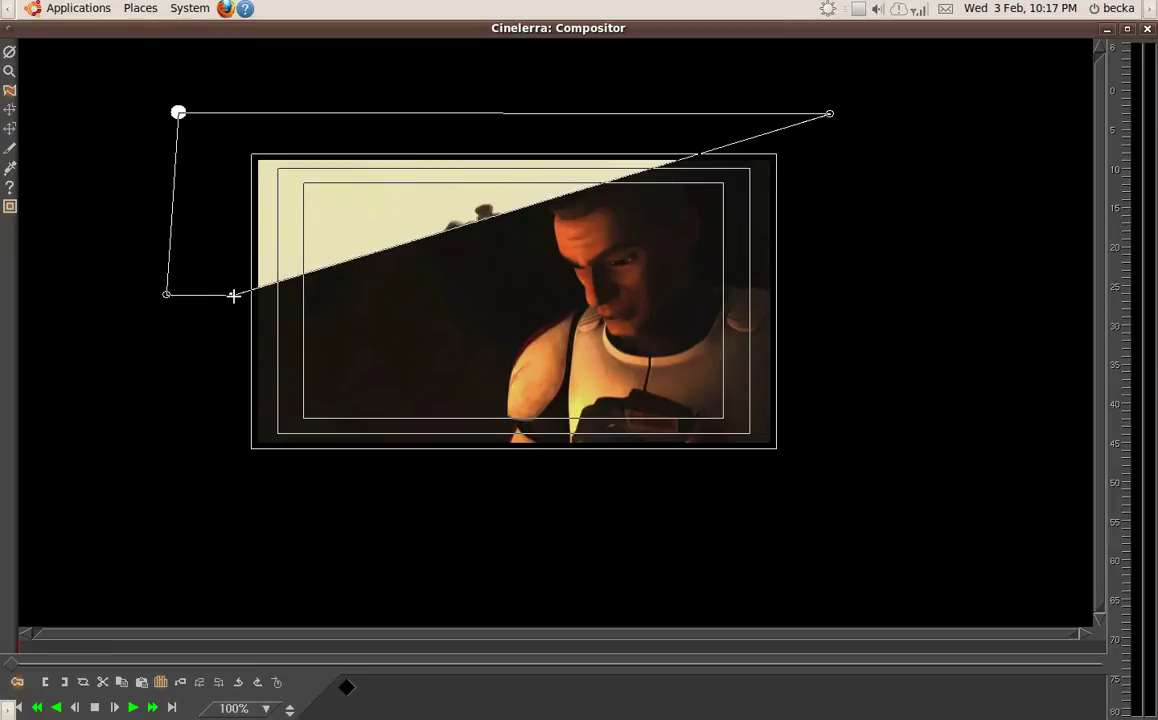
left_click_drag(830, 112, 235, 116)
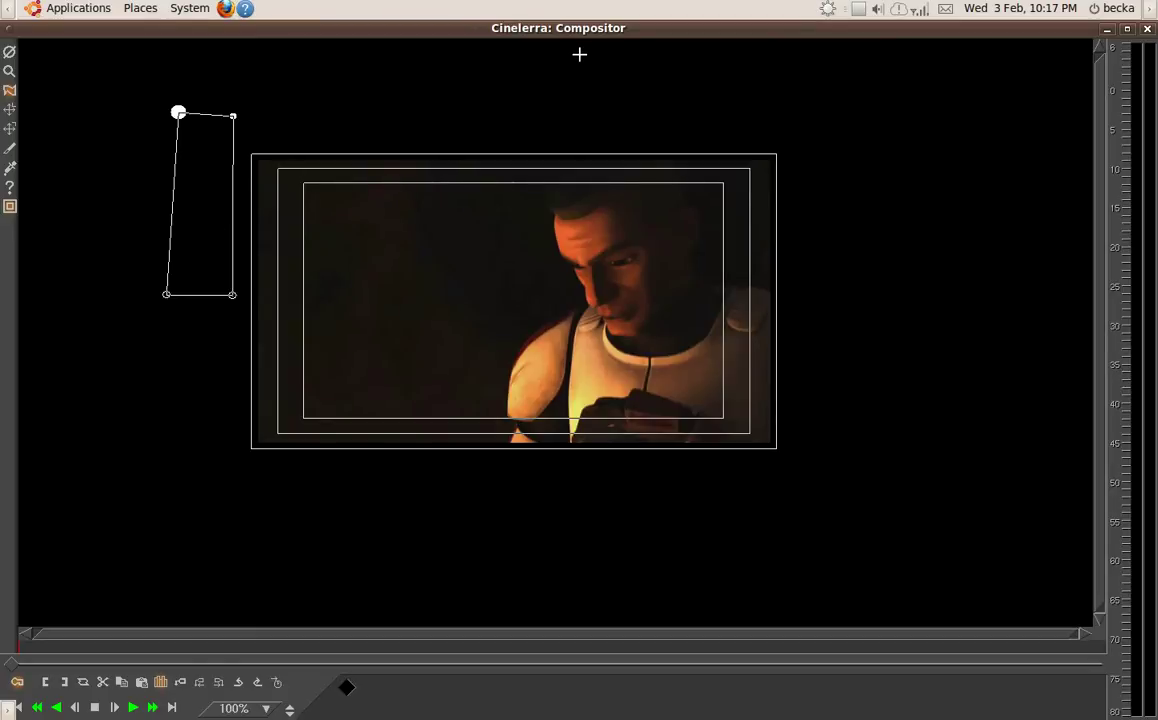
left_click(1126, 28)
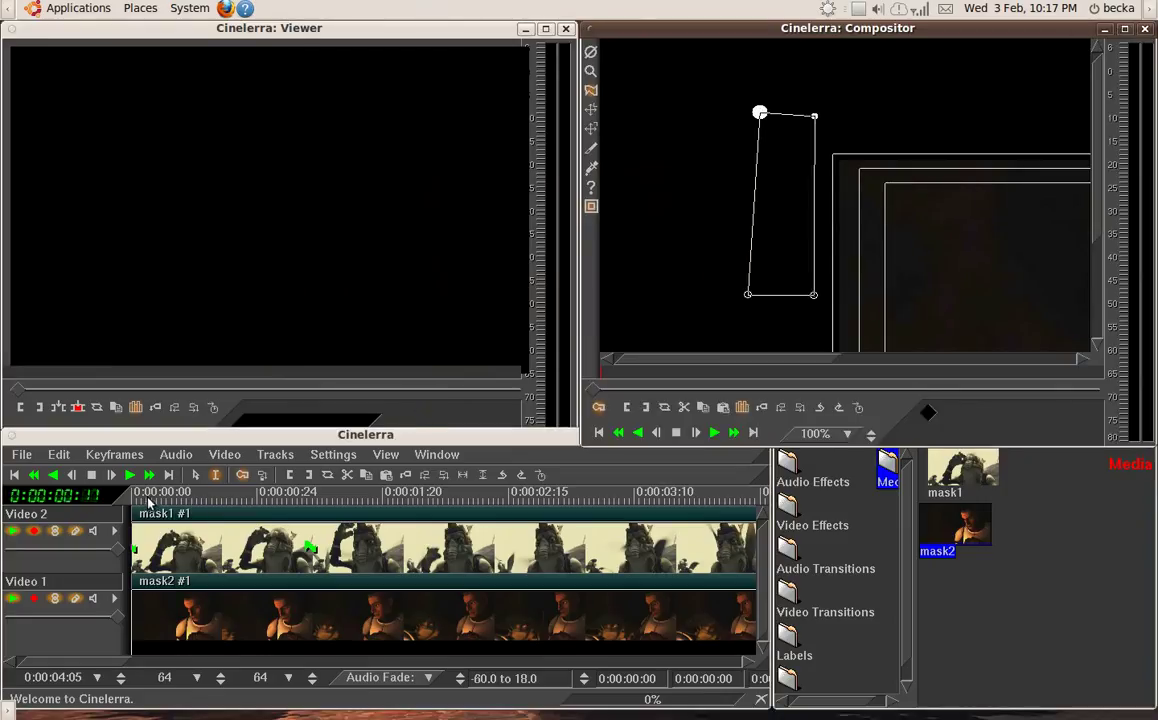
left_click(991, 361)
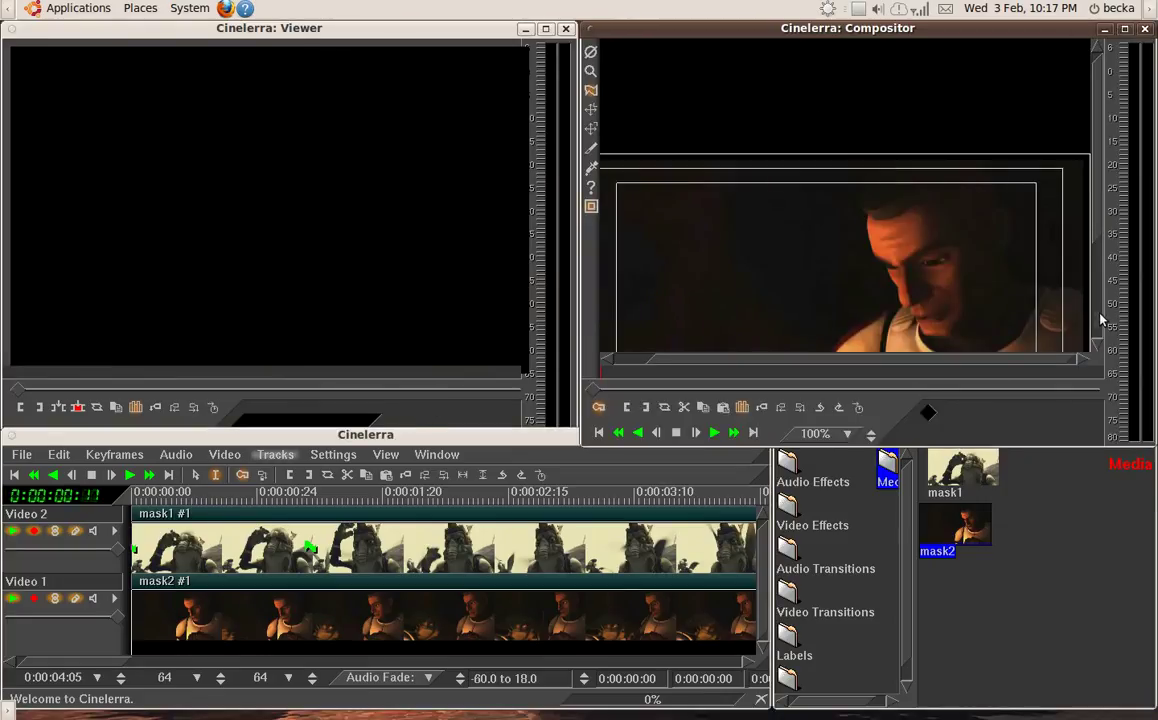
left_click(1099, 316)
Scrub from the start to 0:00:01:06 to check the upper clip's mask sliding into the frame
left_click_drag(150, 500, 212, 499)
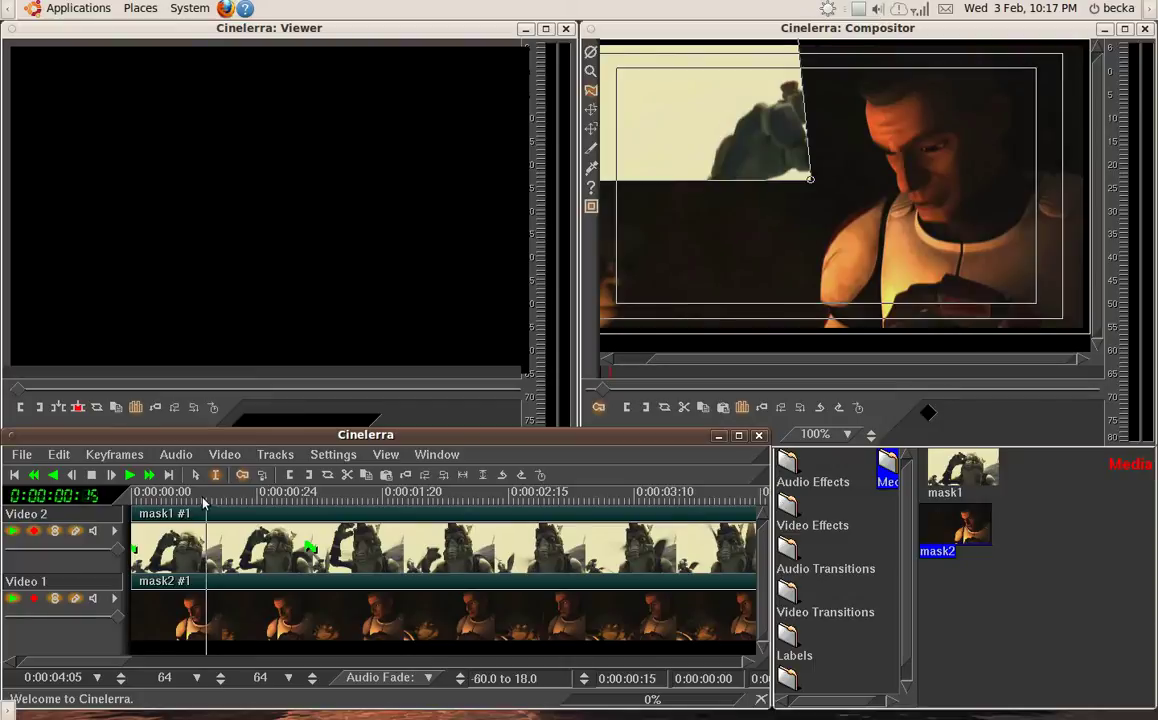
left_click(232, 498)
left_click_drag(232, 498, 316, 497)
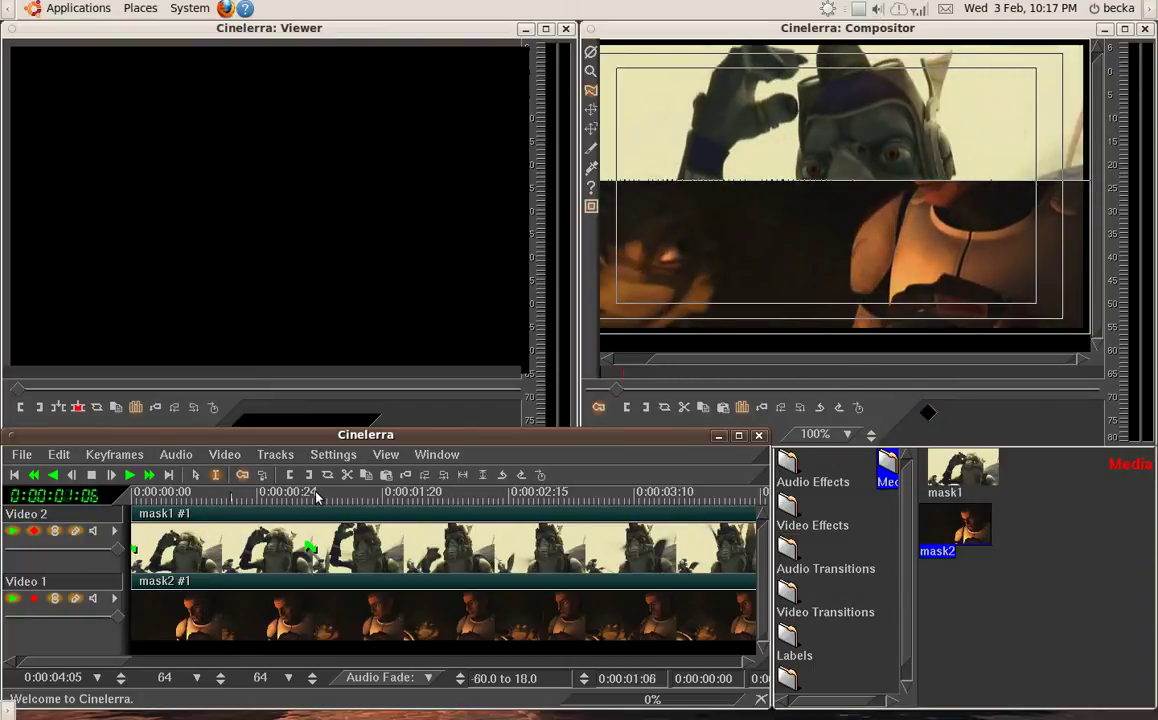
Disarm Video 2, arm Video 1, and mute the region from the start to 0:00:01:05 so only mask2 is blanked there
left_click_drag(319, 587, 105, 594)
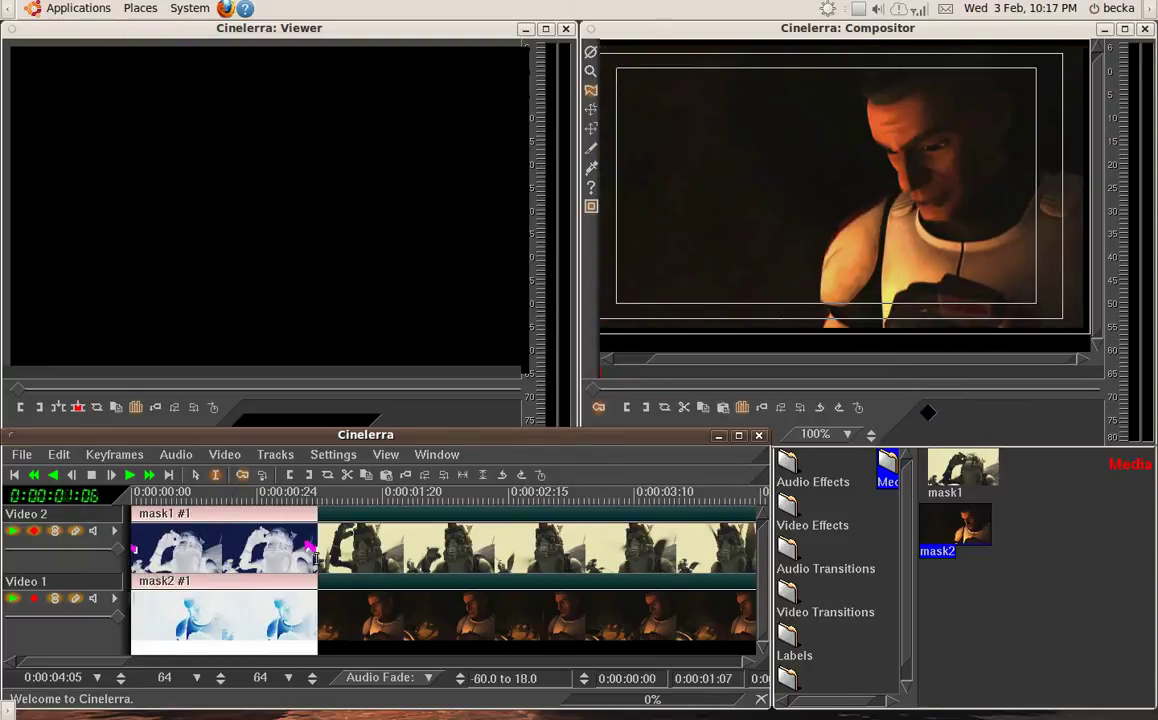
left_click_drag(312, 552, 115, 555)
left_click(33, 531)
left_click(33, 598)
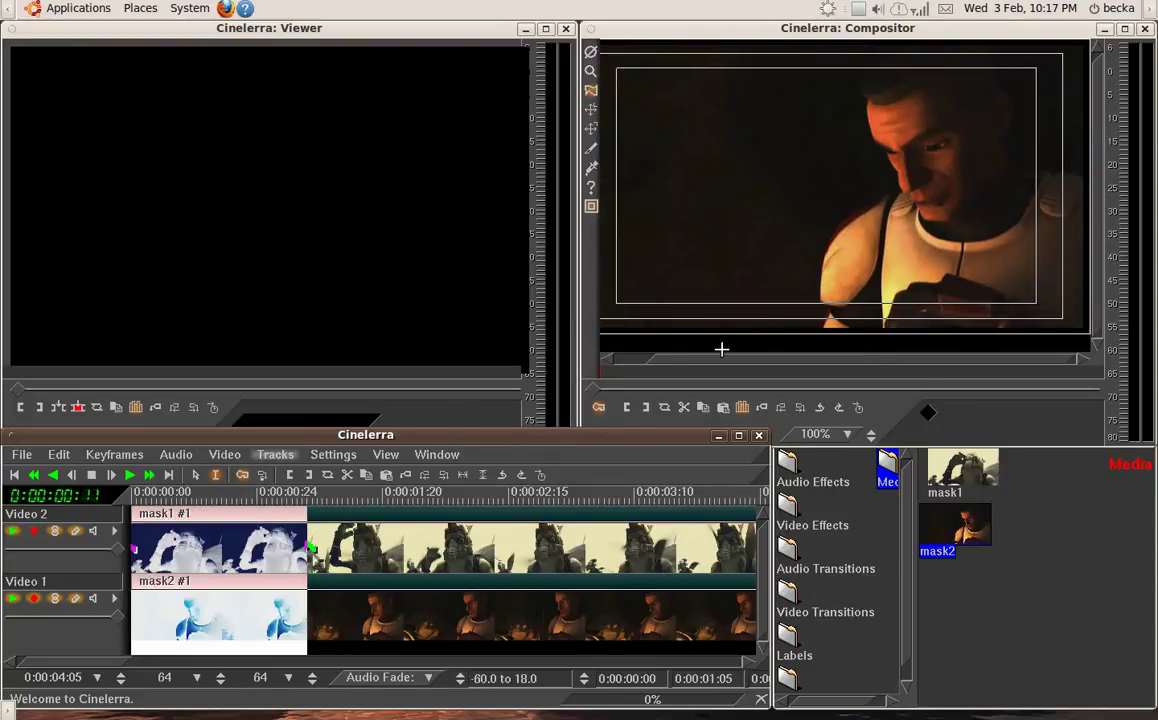
key("m")
Move the insertion point to 0:00:01:05 and enlarge the Compositor with the whole frame centred, looking over the mask settings
left_click_drag(133, 494, 310, 500)
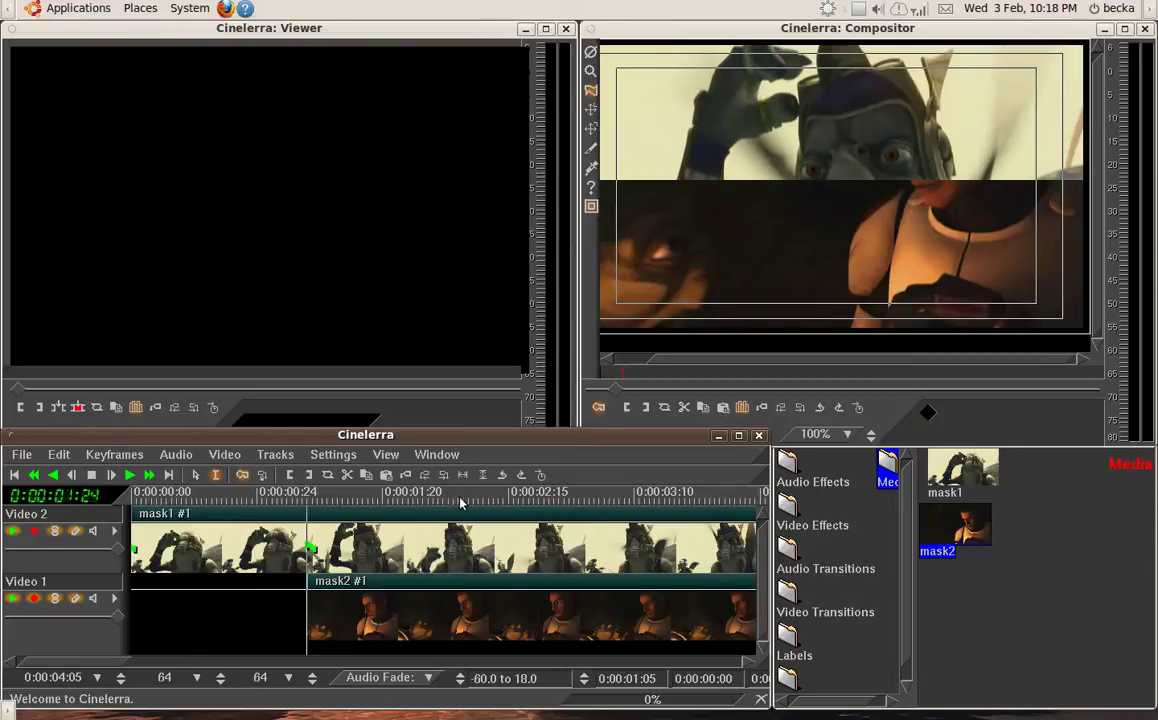
left_click(1126, 28)
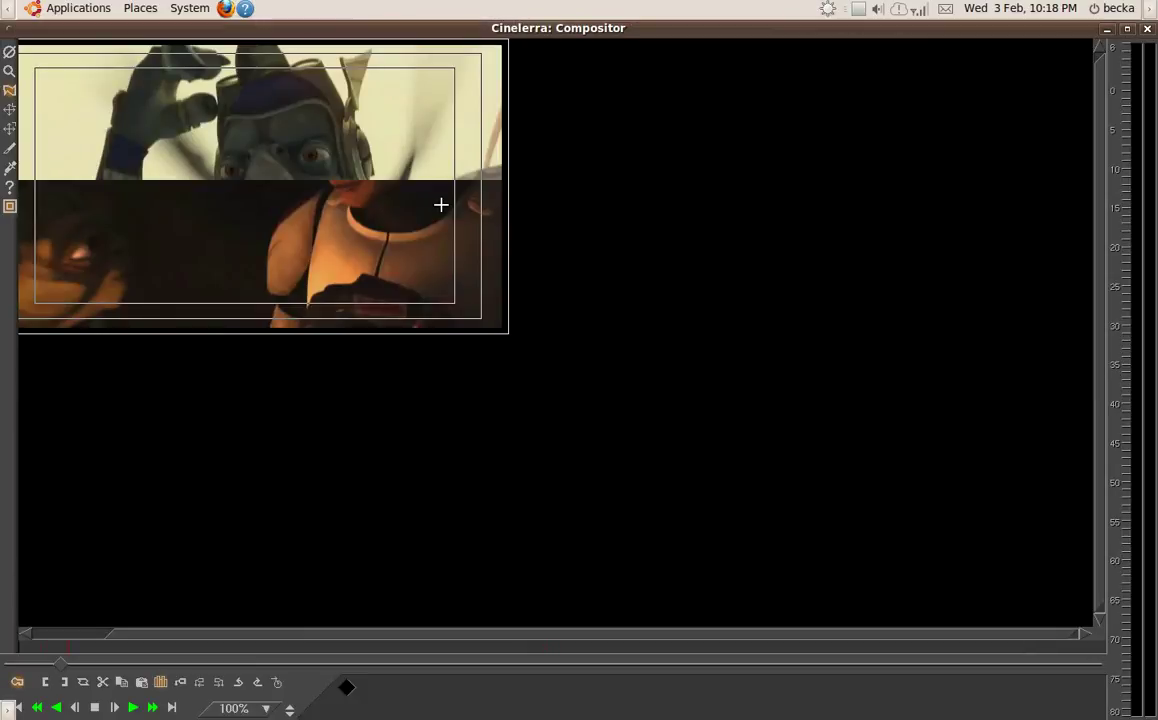
left_click_drag(229, 141, 381, 235)
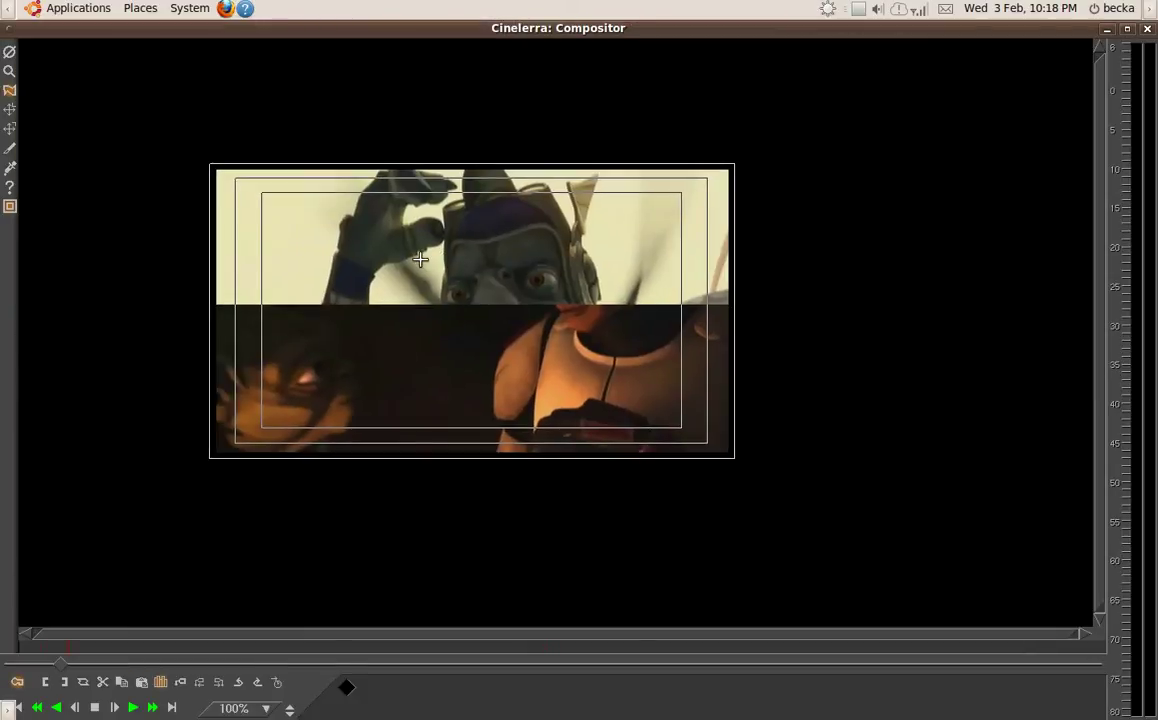
left_click(10, 188)
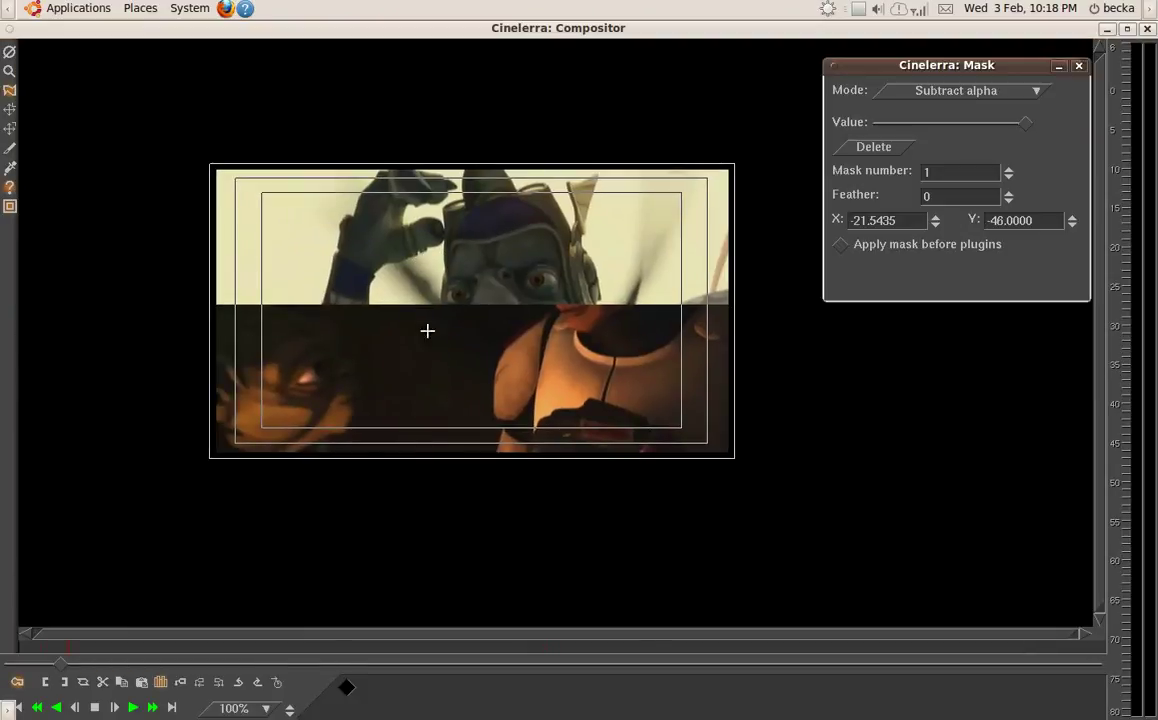
left_click(1079, 67)
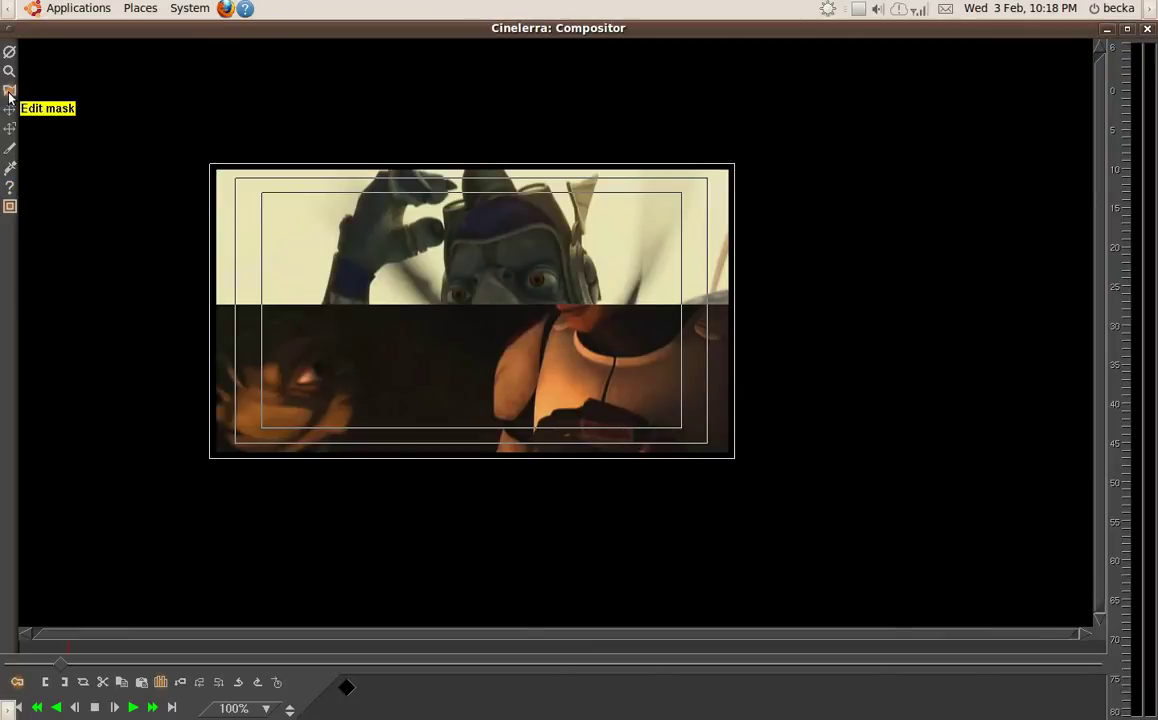
left_click(1128, 28)
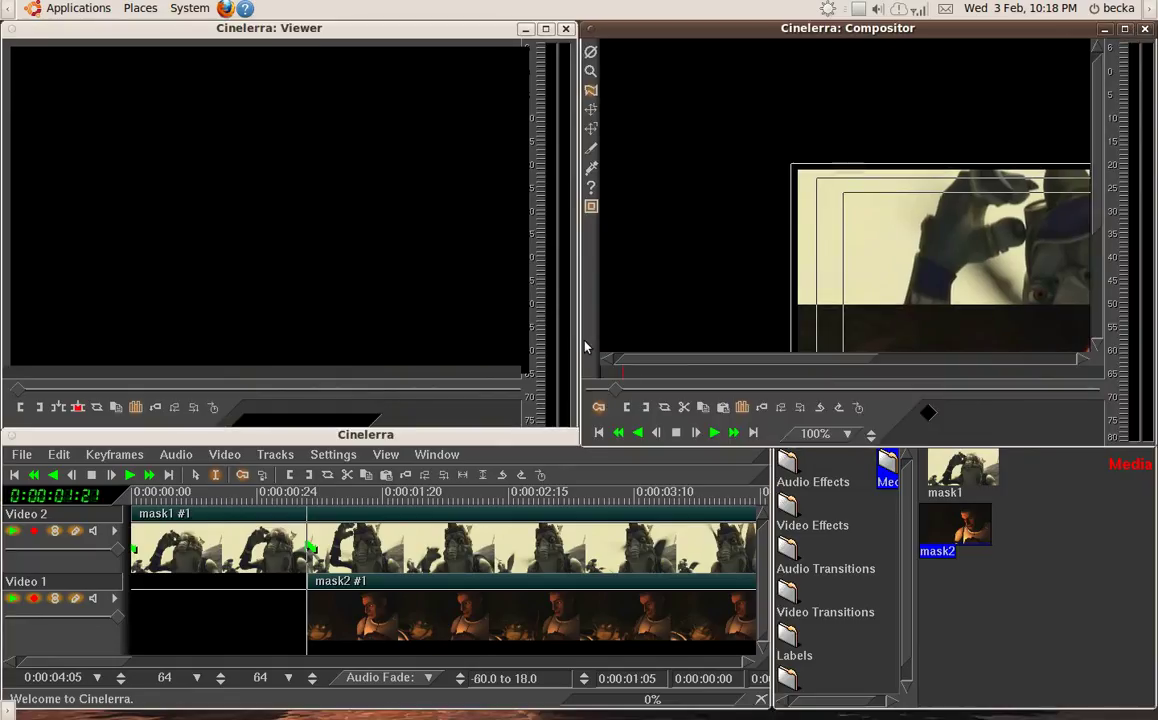
left_click(1125, 29)
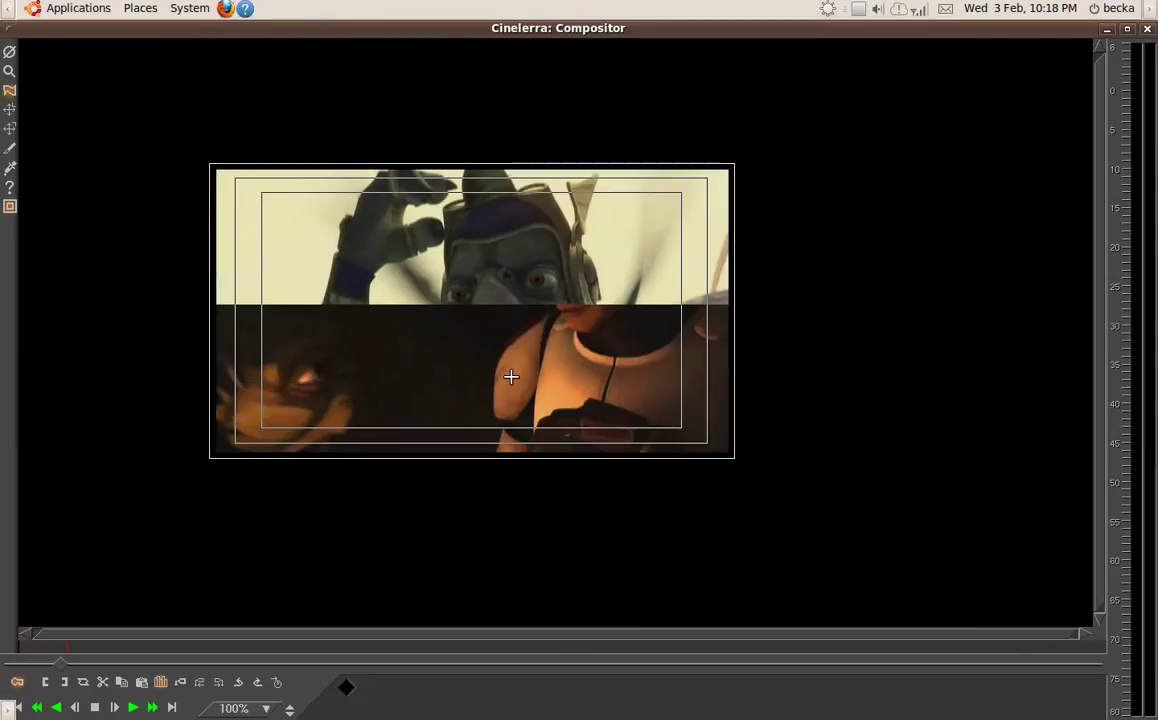
Draw a four-point mask on Video 1 at 0:00:01:05, just outside the frame's right edge and spanning the height of its lower half
left_click(767, 451)
left_click(820, 449)
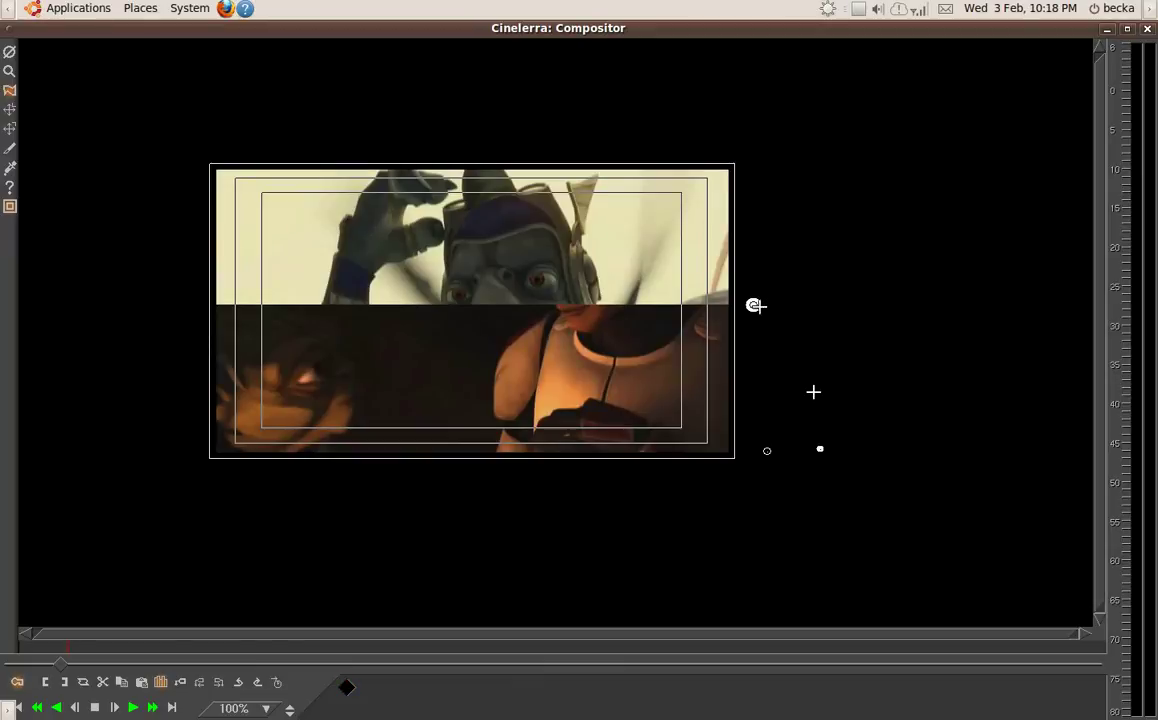
left_click(753, 305)
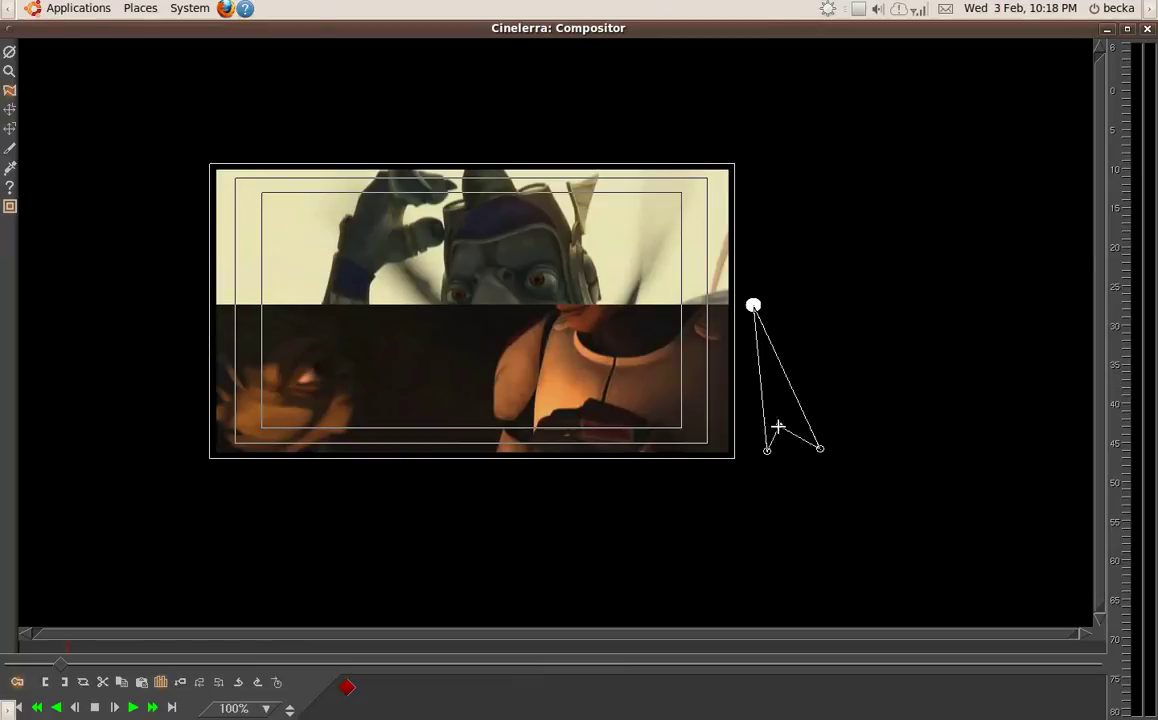
left_click_drag(820, 449, 736, 302)
left_click_drag(767, 450, 739, 465)
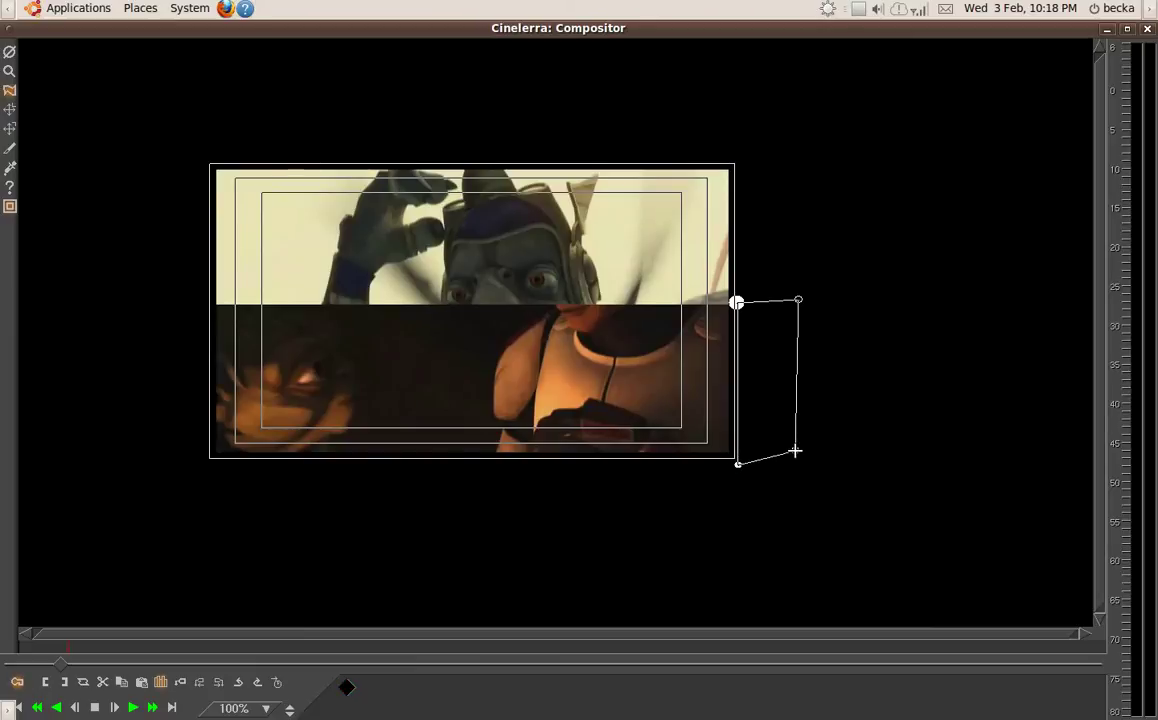
left_click_drag(795, 451, 801, 474)
left_click_drag(799, 299, 802, 300)
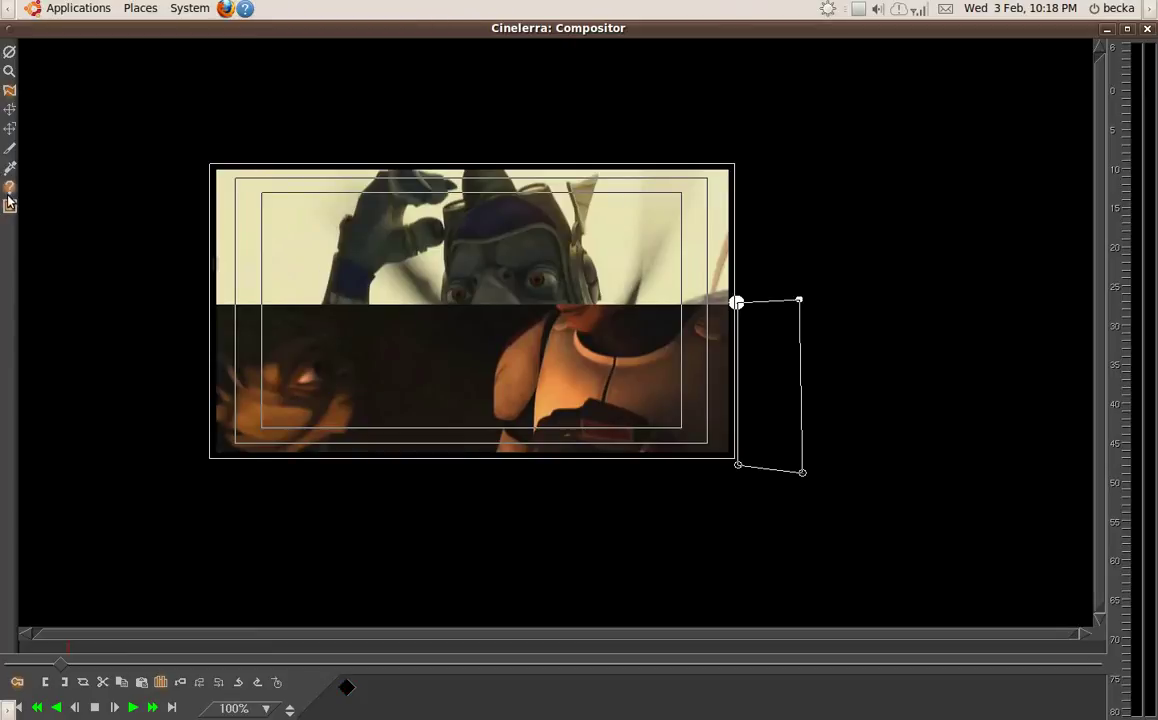
Set the Video 1 mask mode to Multiply alpha and restore the Compositor to its normal size
left_click(9, 204)
left_click(925, 91)
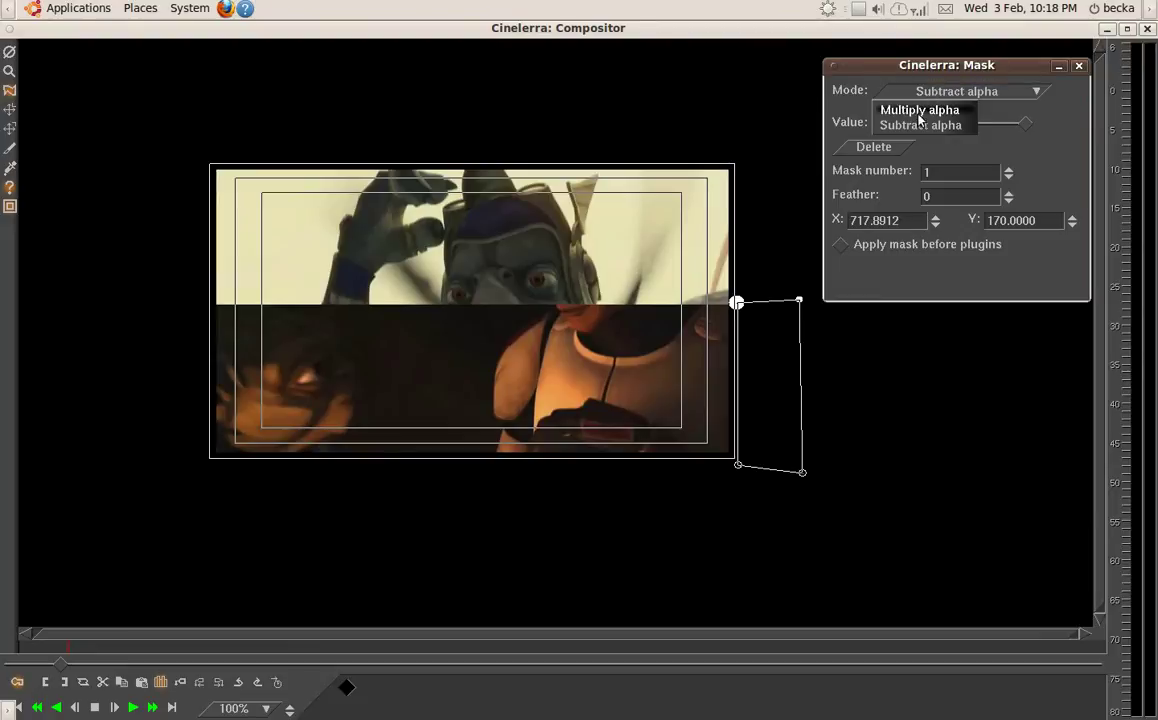
left_click(918, 116)
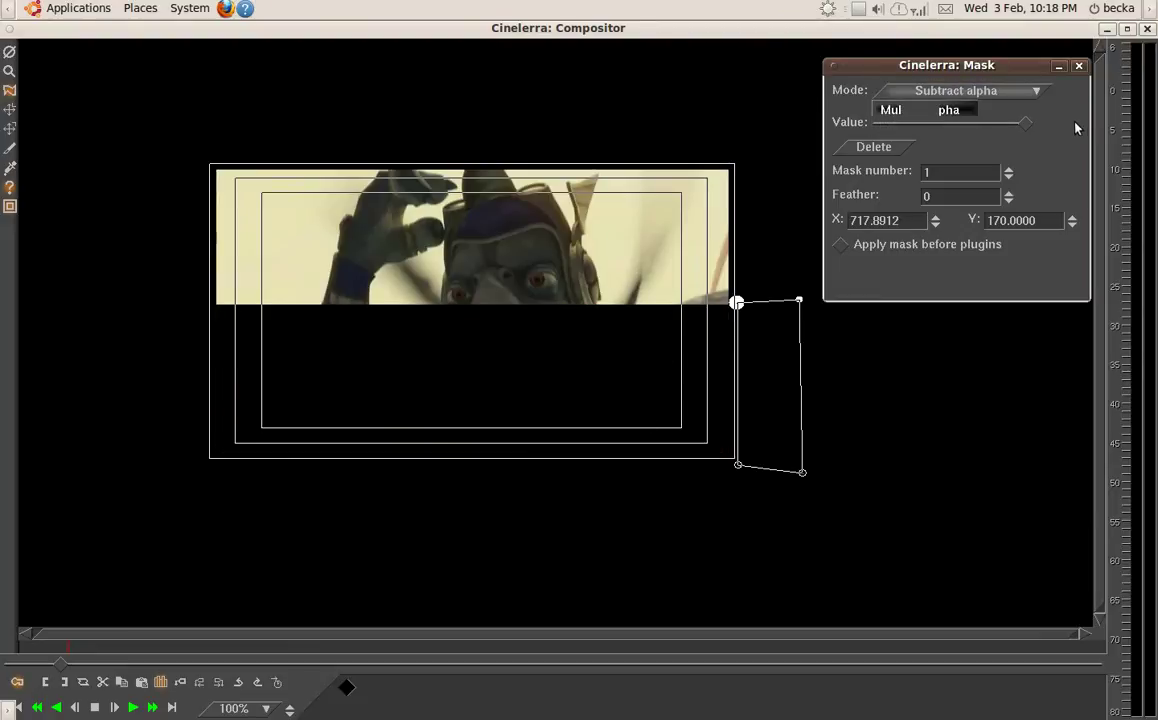
left_click(1079, 67)
left_click(1131, 29)
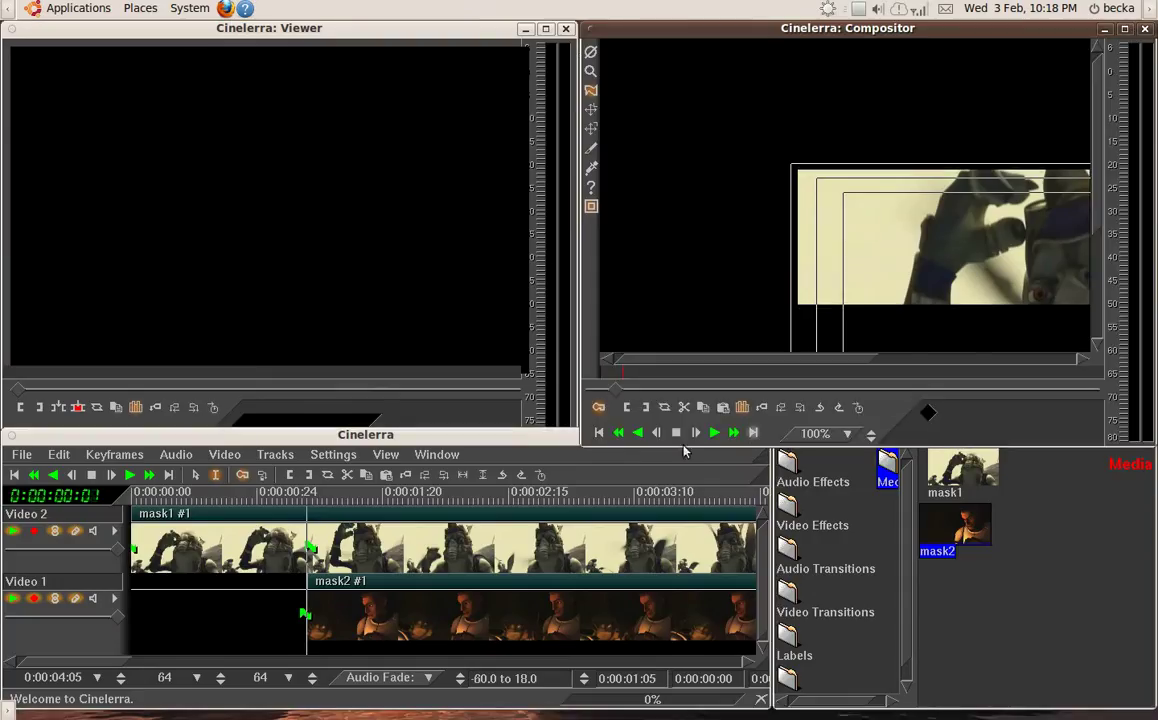
At 0:00:02:10, move the Video 1 mask's two left-hand points past the frame's left edge so it covers the whole lower half
left_click(482, 508)
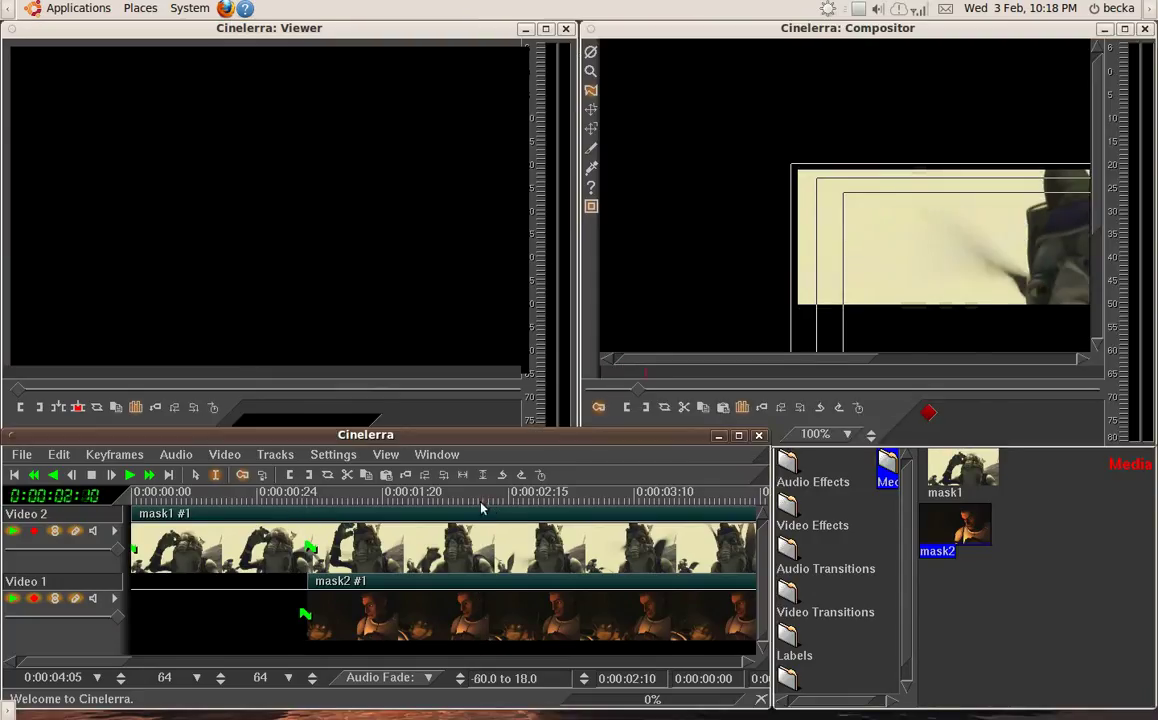
left_click(1125, 30)
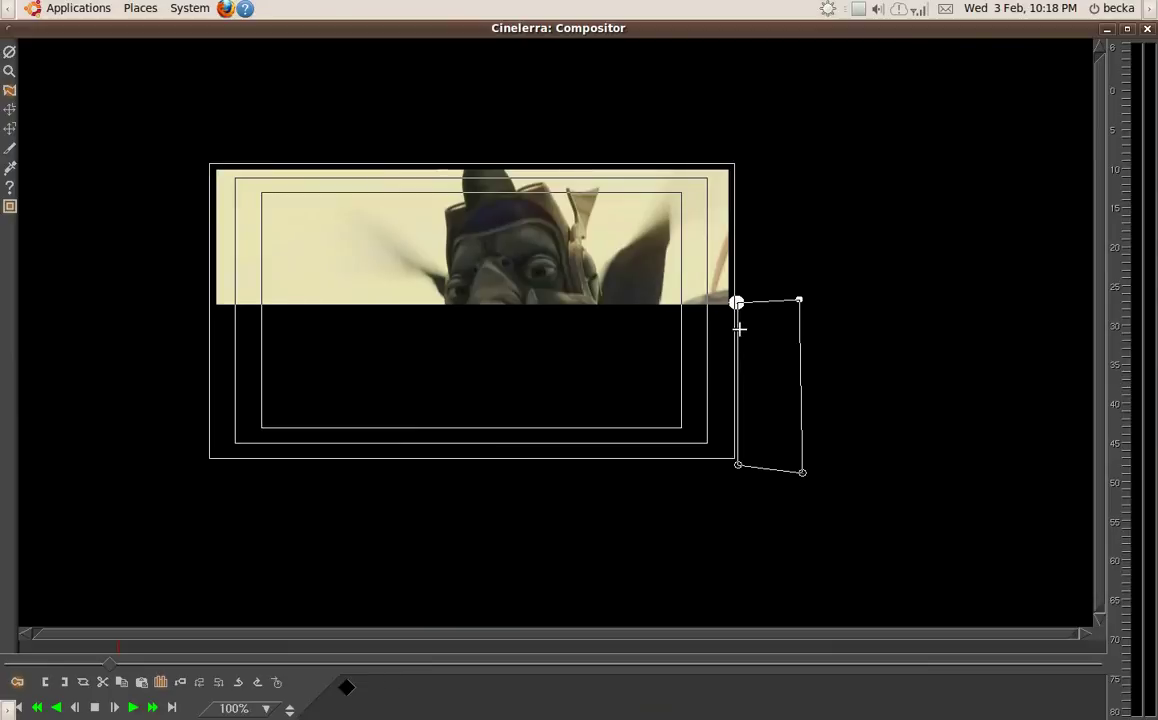
left_click_drag(737, 302, 181, 302)
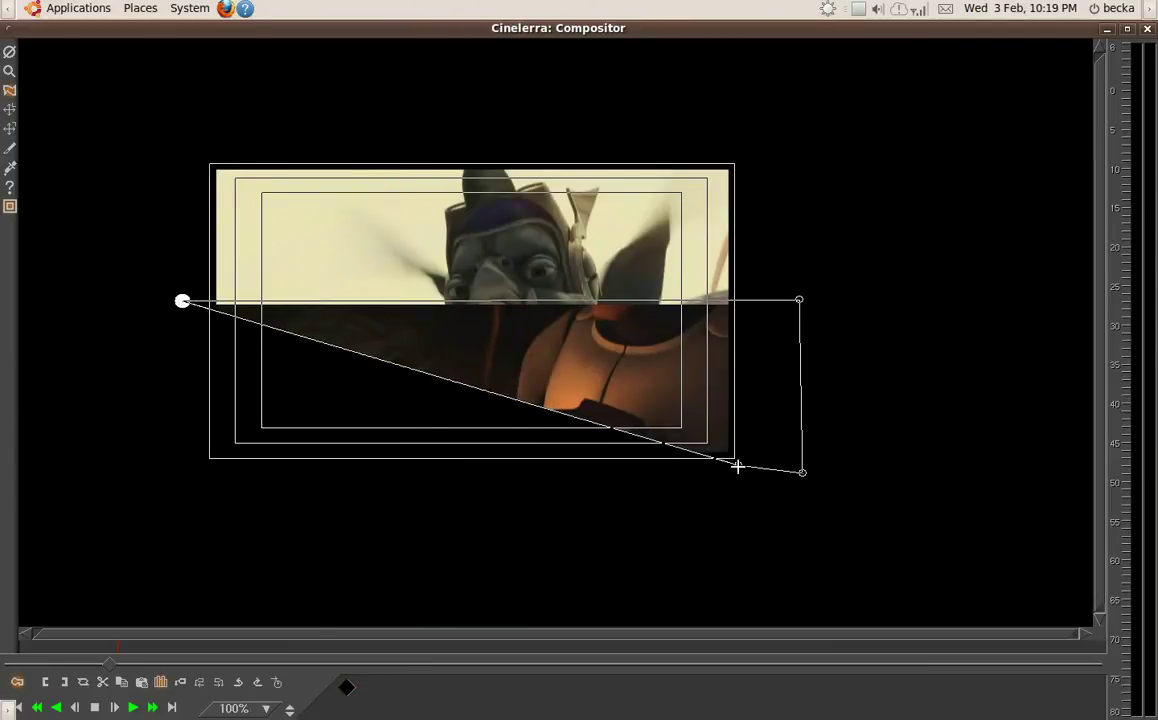
mouse_move(737, 466)
left_mouse_down()
mouse_move(132, 470)
mouse_move(177, 472)
left_mouse_up()
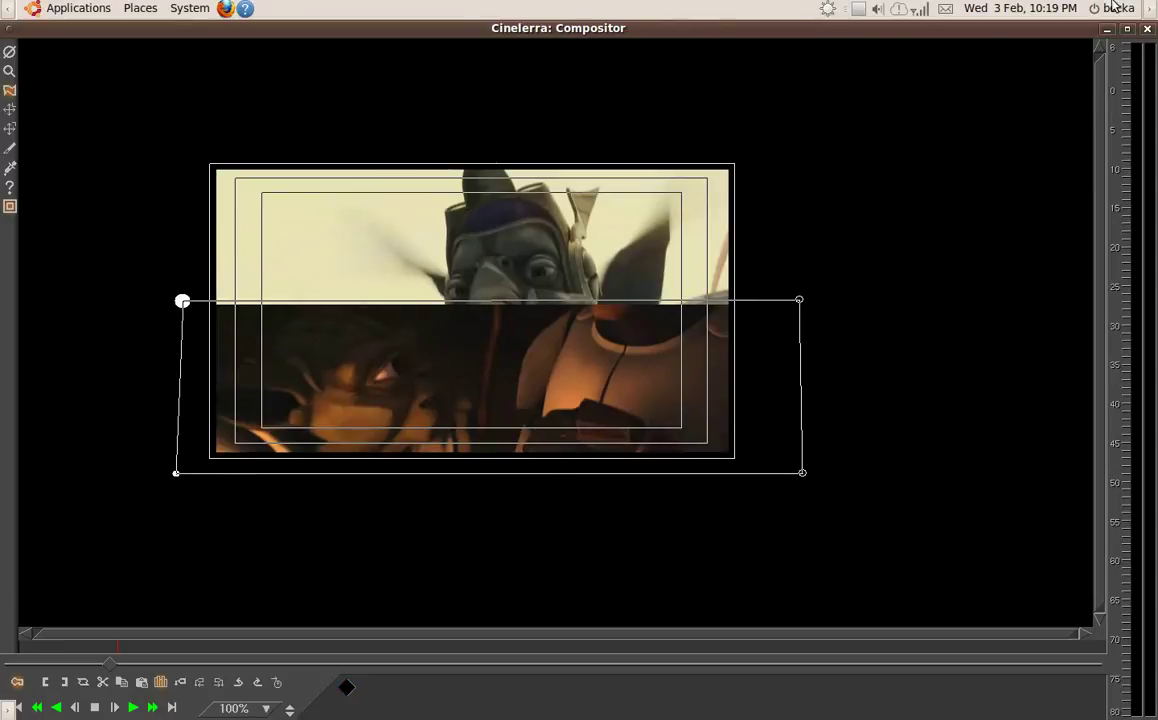
left_click(1128, 30)
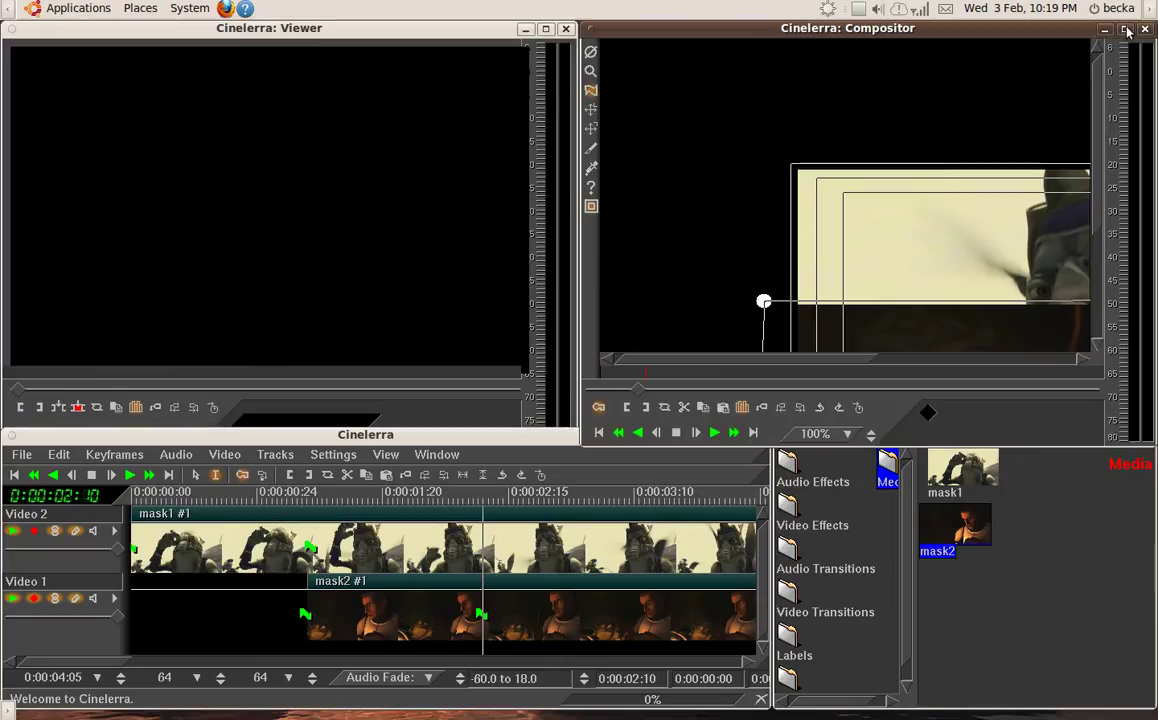
left_click(957, 359)
left_click(1098, 262)
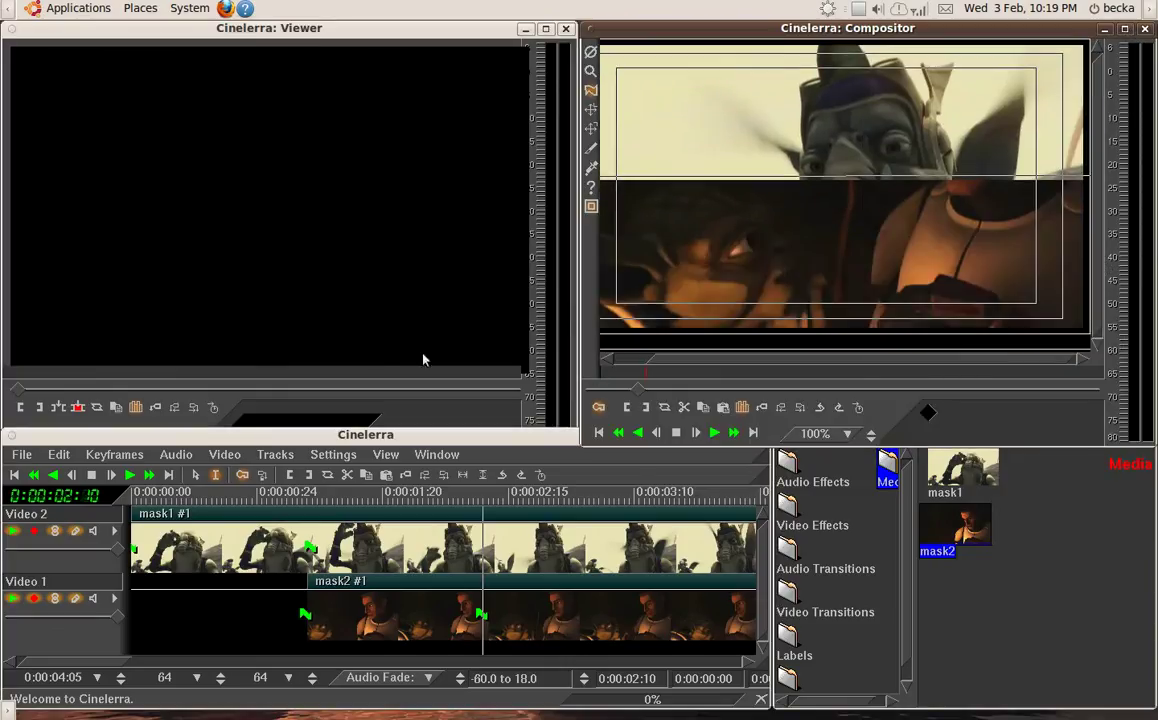
Scrub from the start to 0:00:02:12 to check both masked clips sliding in, then return near the start
left_click(144, 494)
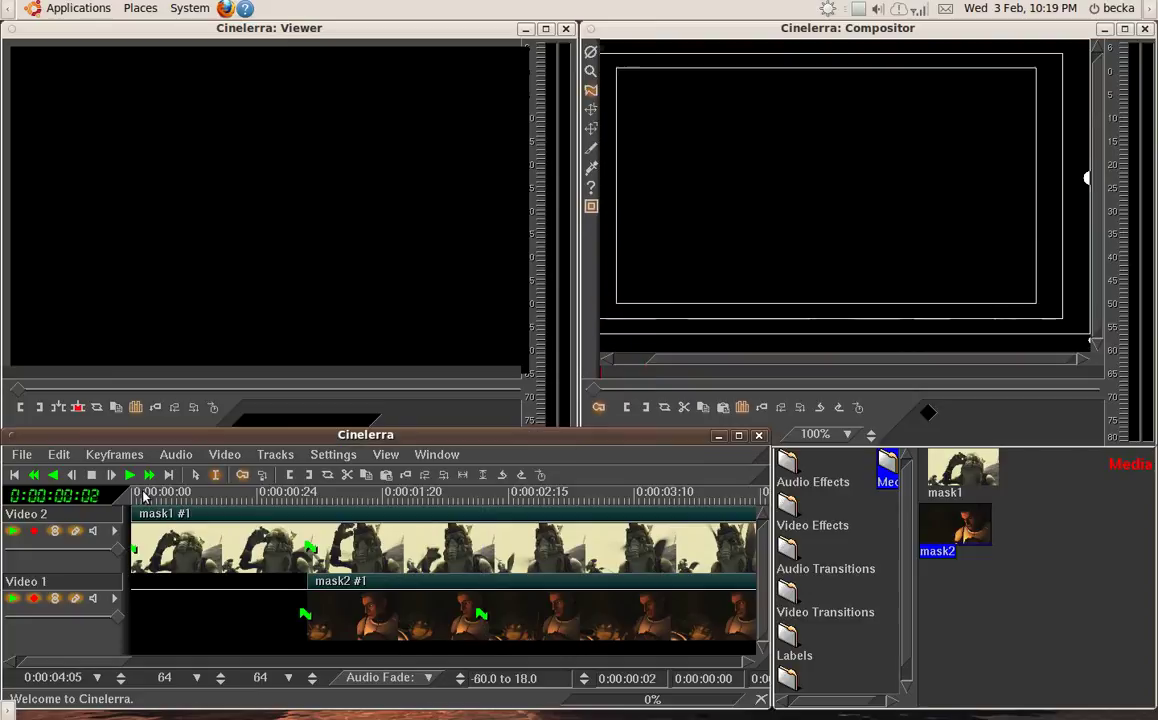
left_click_drag(144, 494, 494, 505)
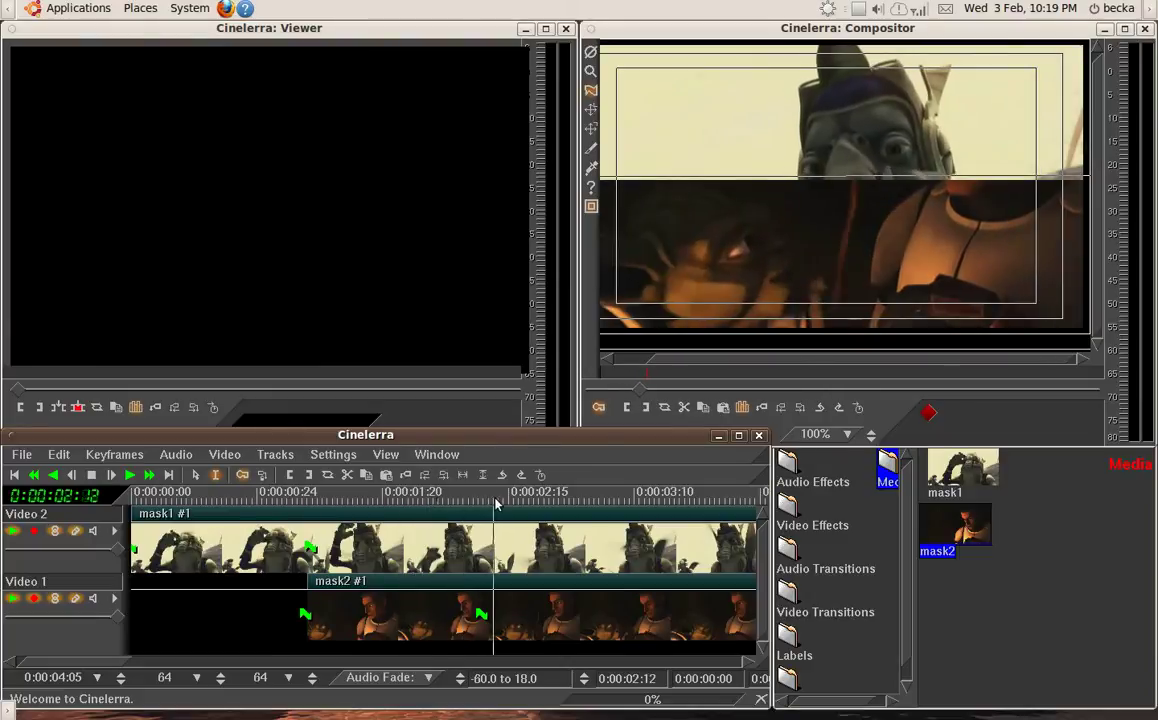
left_click(152, 505)
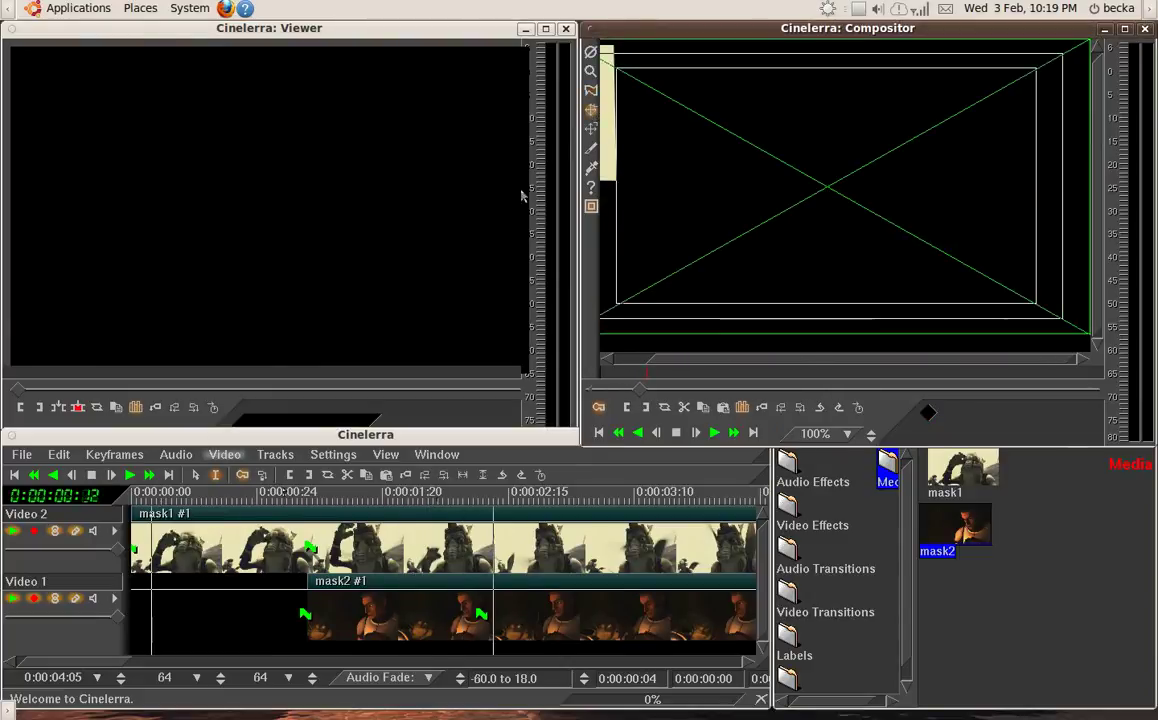
At 0:00:02:20, set the camera's Y offset on Video 1 to -50 to reframe the clip in the lower half
left_click(212, 504)
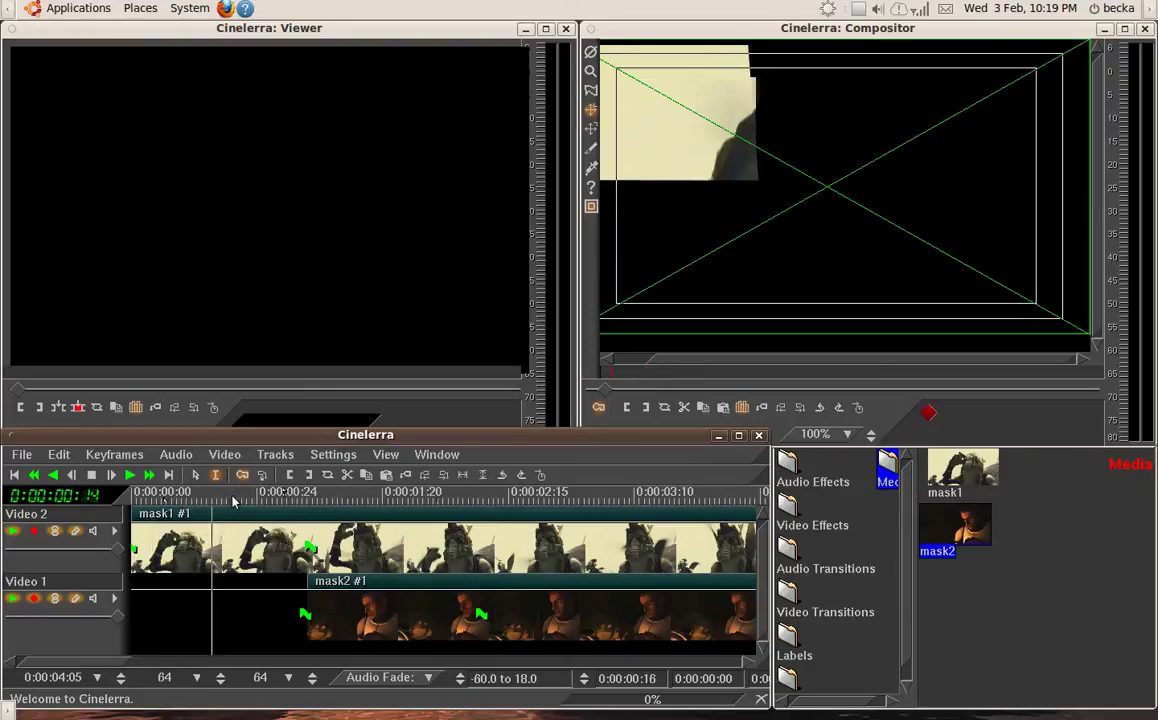
left_click_drag(233, 500, 536, 491)
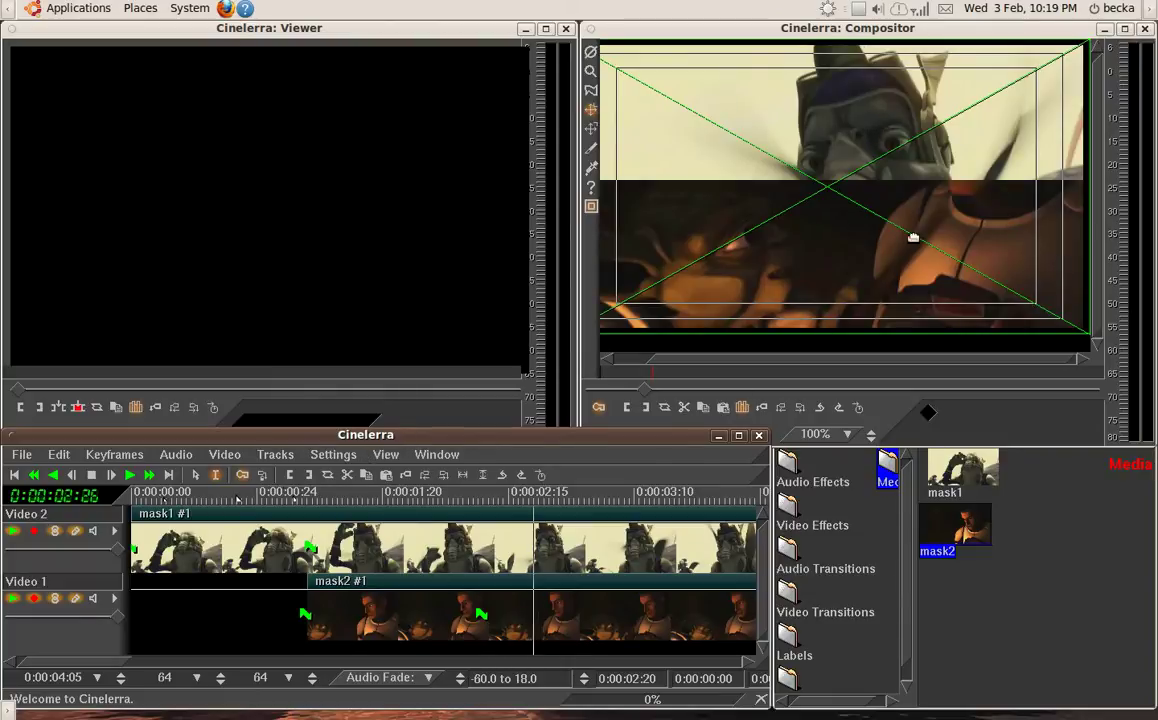
left_click(386, 455)
left_click(416, 634)
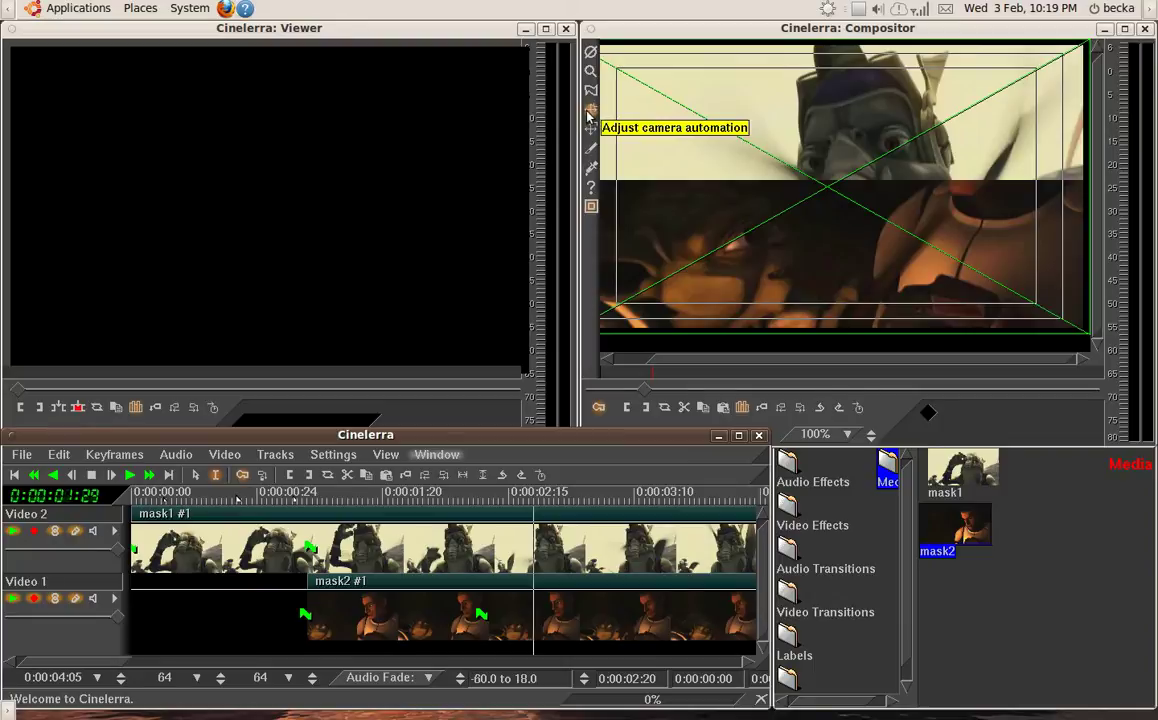
left_click(591, 188)
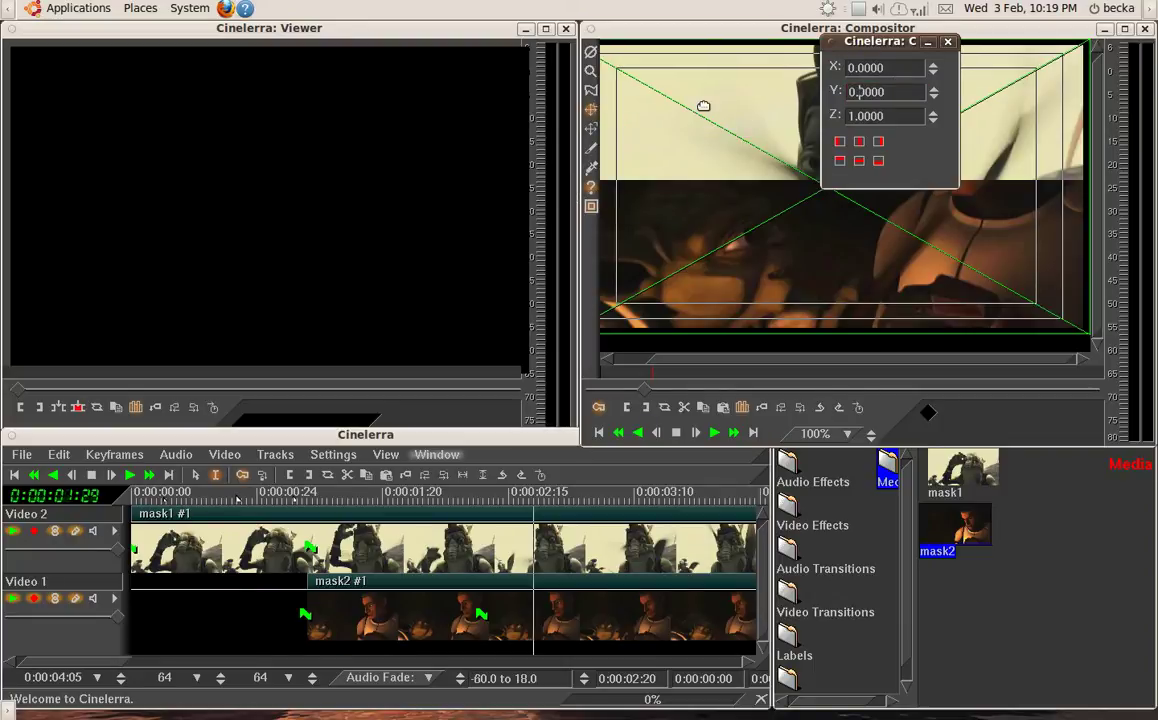
type("5")
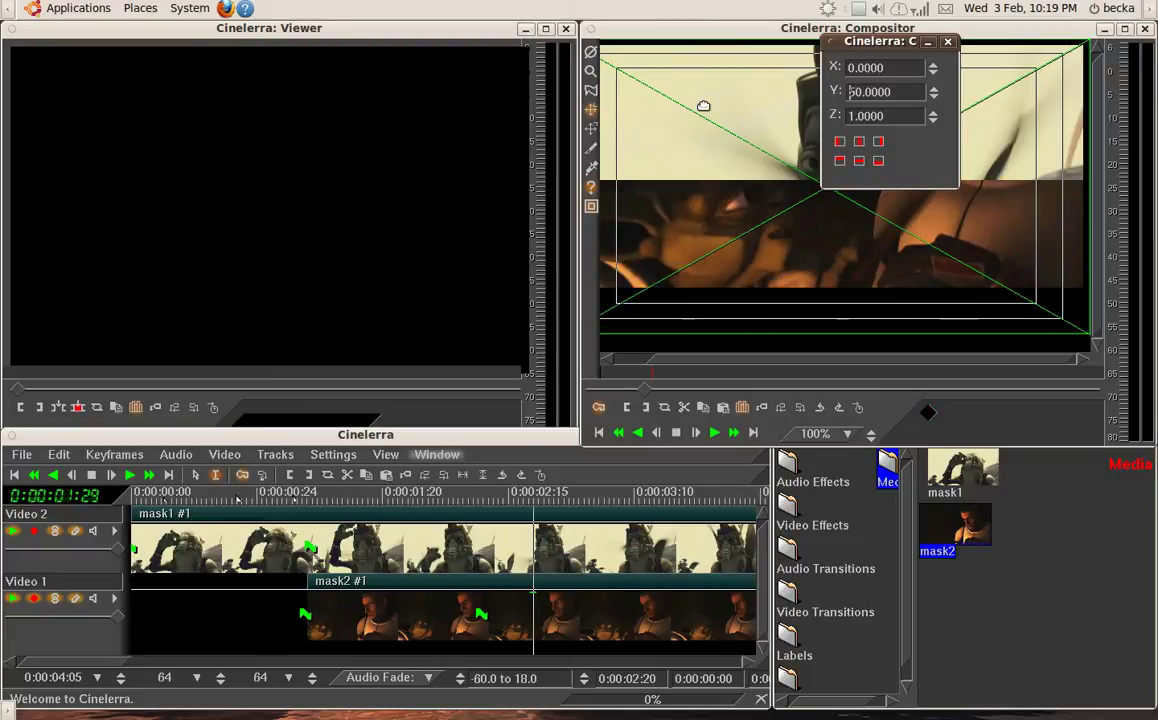
type("-")
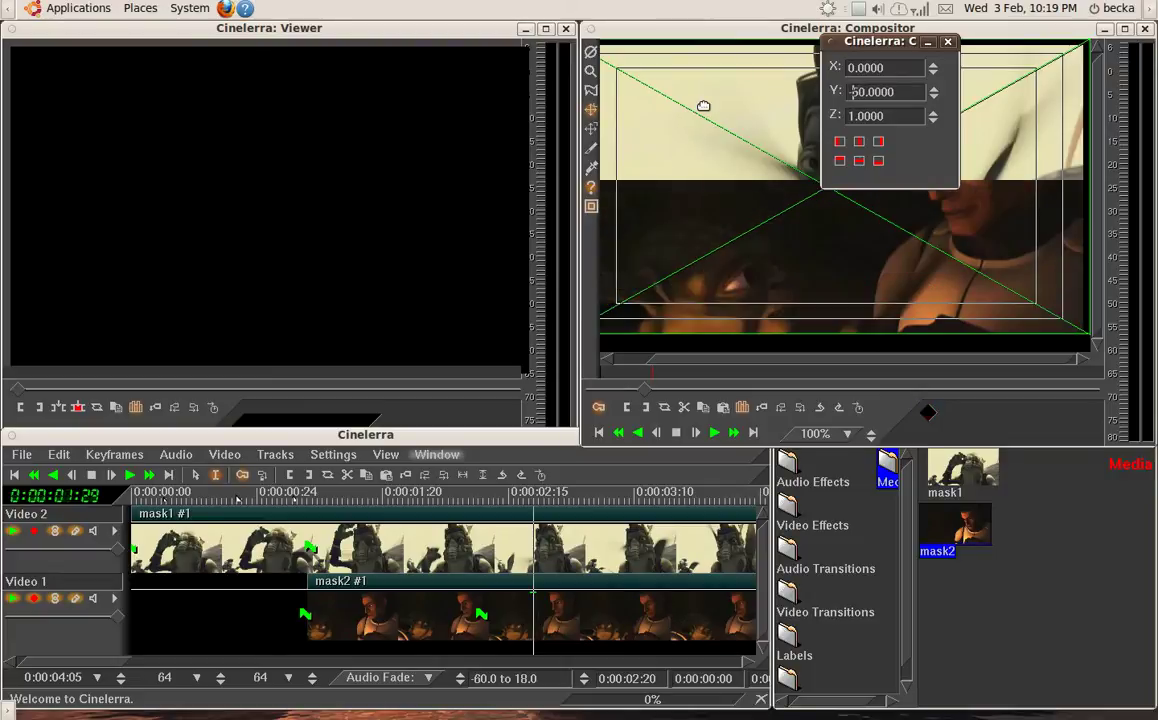
left_click(944, 42)
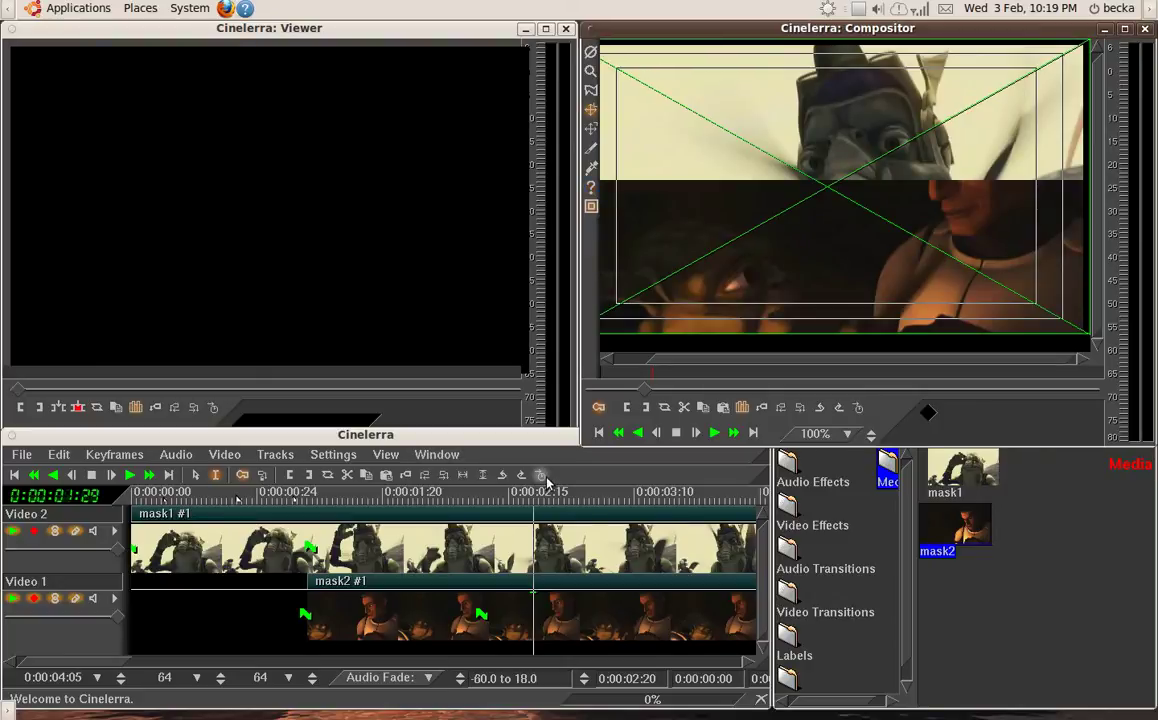
Scrub the timeline to 0:00:02:21 to check the reframed lower clip
left_click(428, 498)
left_click_drag(428, 498, 547, 500)
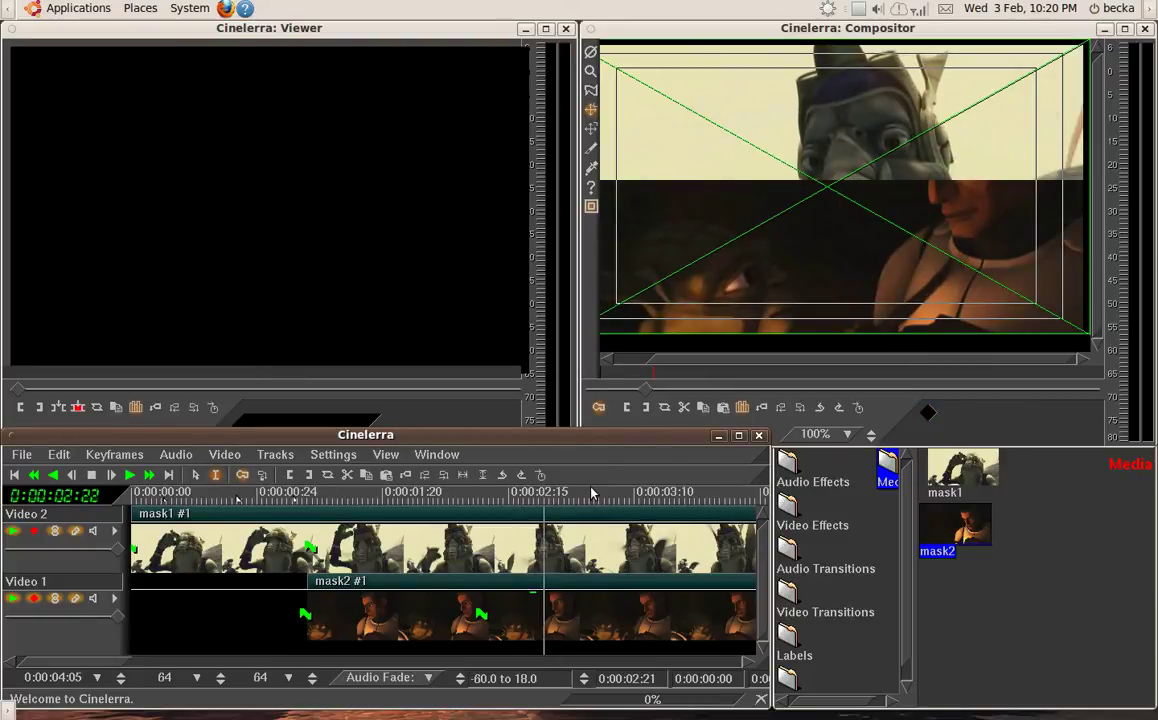
key("space")
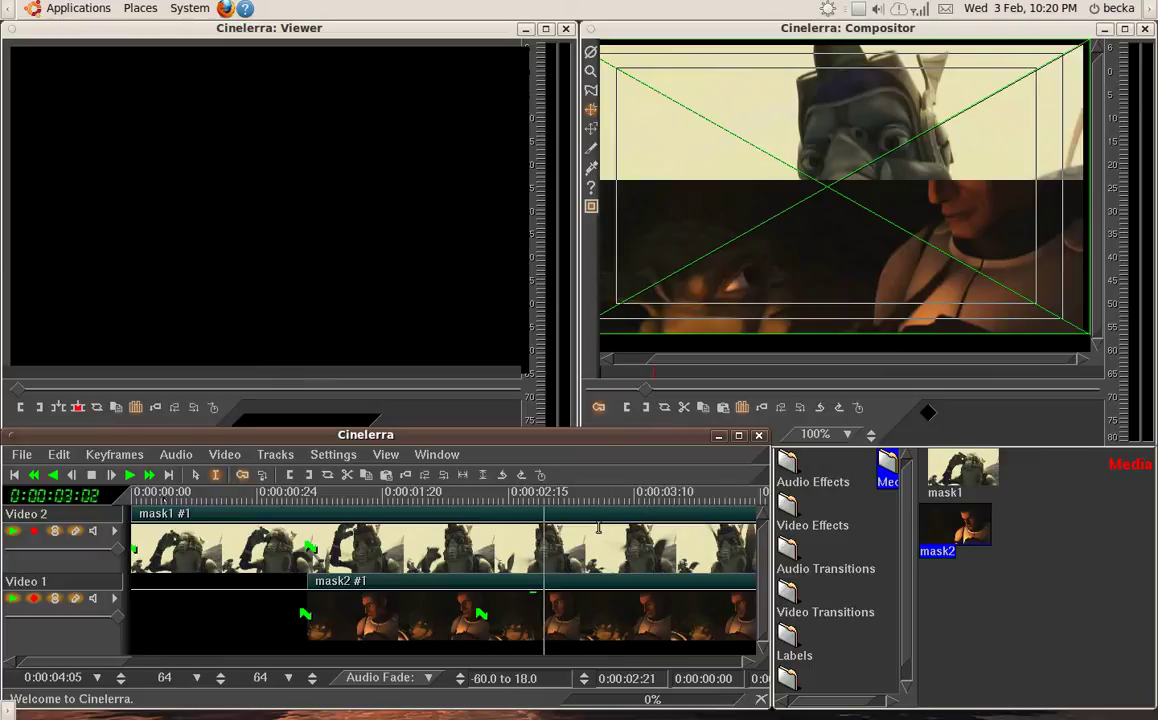
Arm Video 2 instead of Video 1 and clear a 20-frame range of it starting at 0:00:03:02
left_click_drag(594, 540, 695, 530)
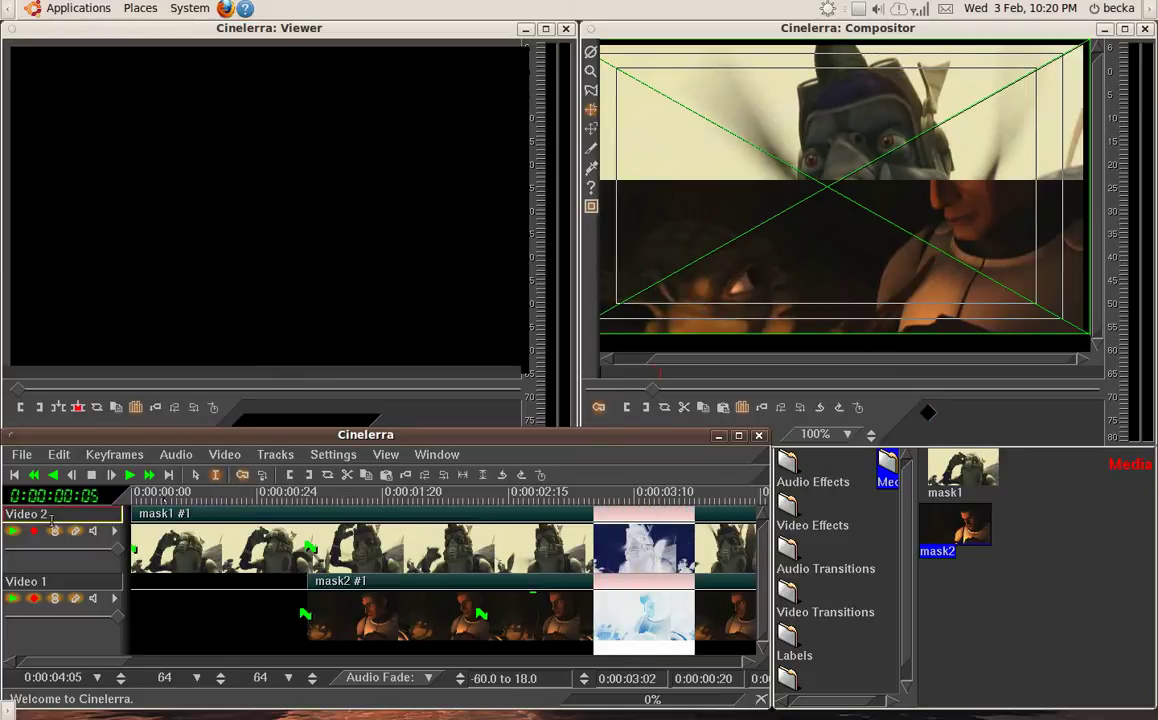
left_click(36, 532)
key("m")
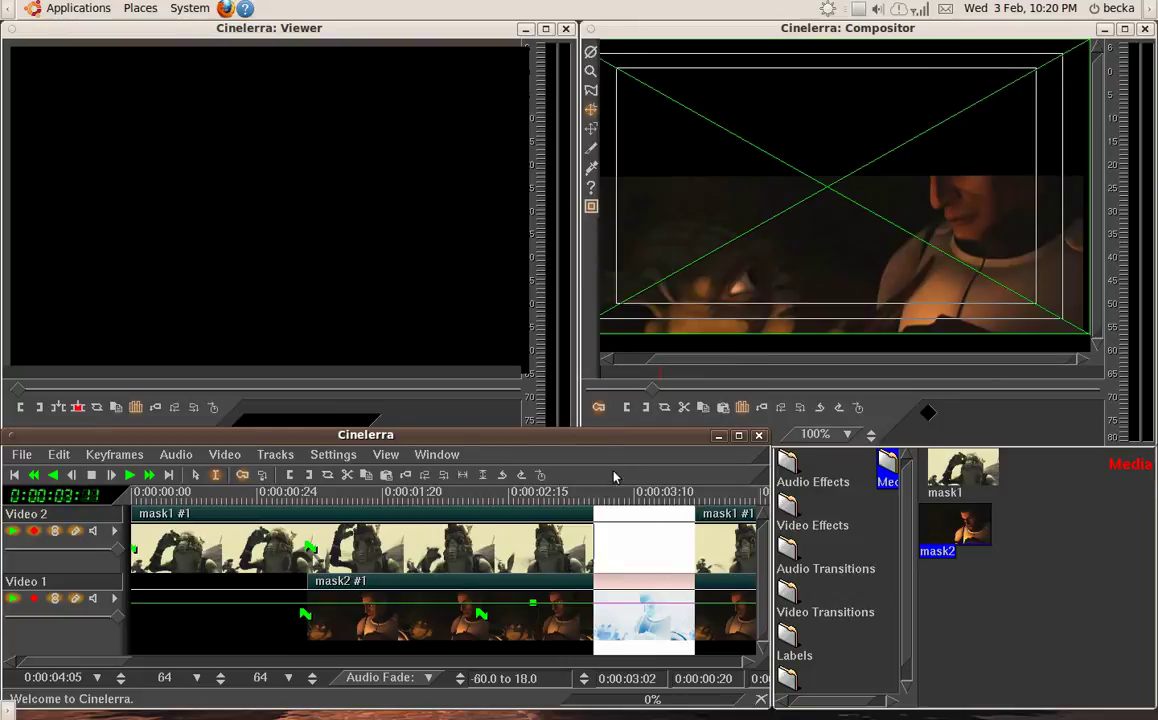
Scrub across the gap in Video 2 to check how the composite looks without the upper clip
left_click(640, 498)
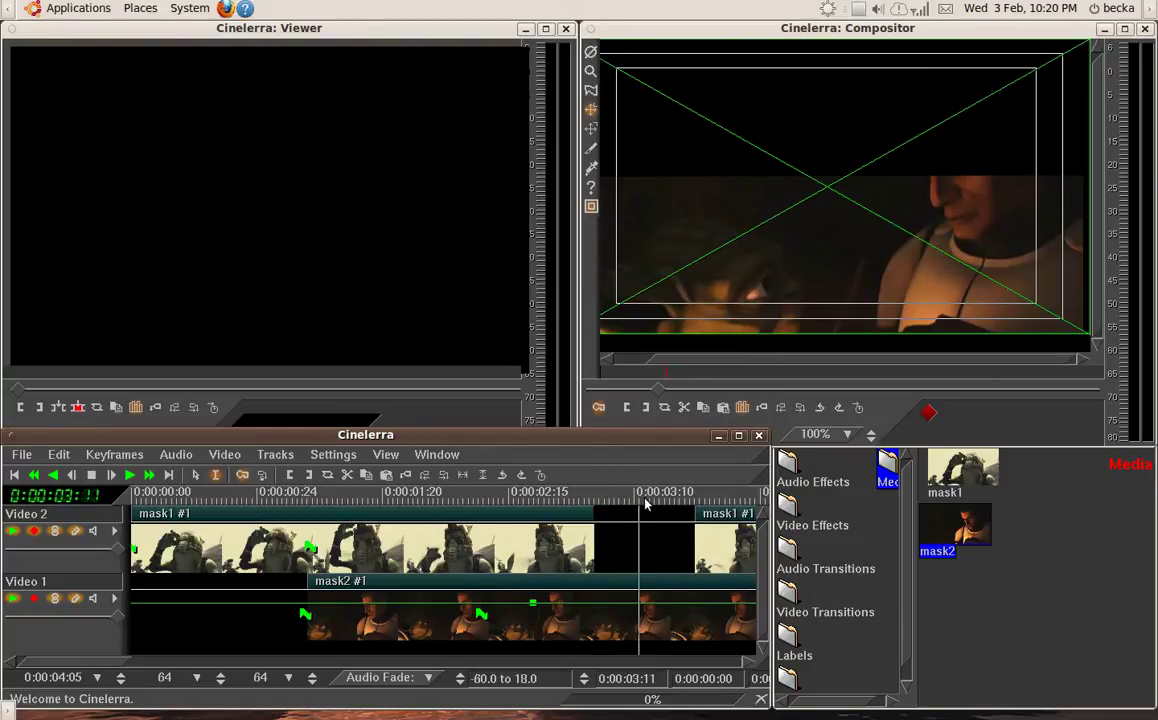
left_click_drag(645, 505, 673, 507)
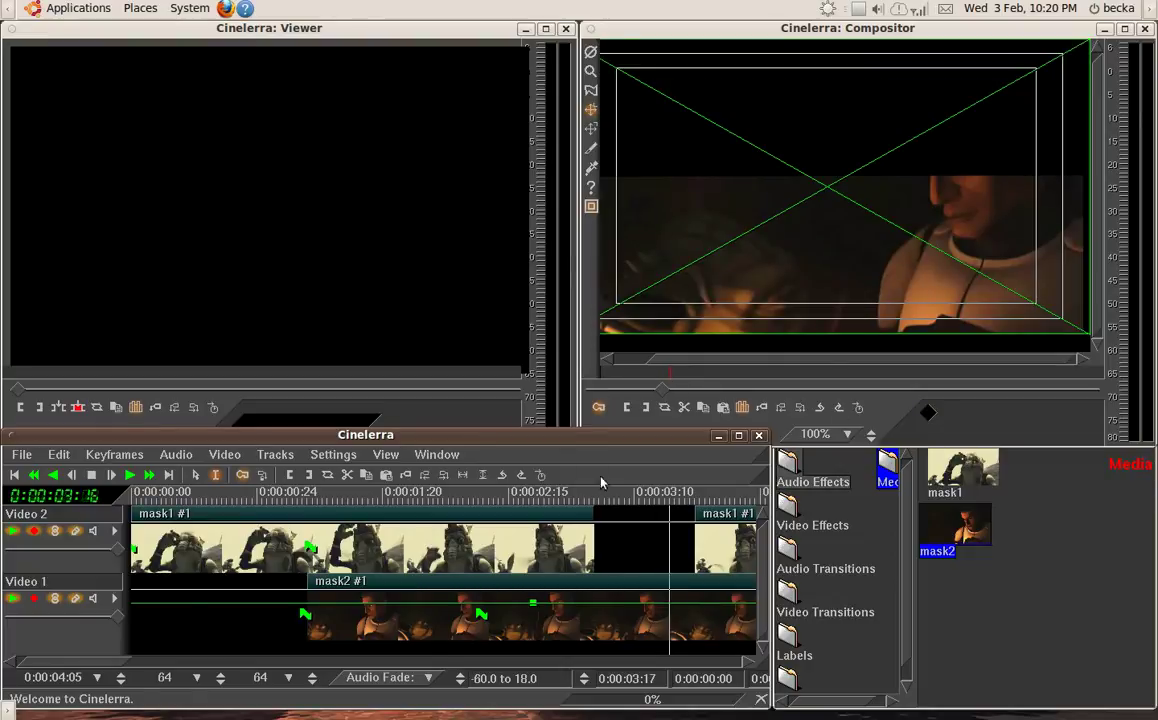
left_click(660, 507)
mouse_move(660, 503)
left_mouse_down()
mouse_move(690, 503)
mouse_move(633, 503)
mouse_move(719, 501)
mouse_move(595, 503)
left_mouse_up()
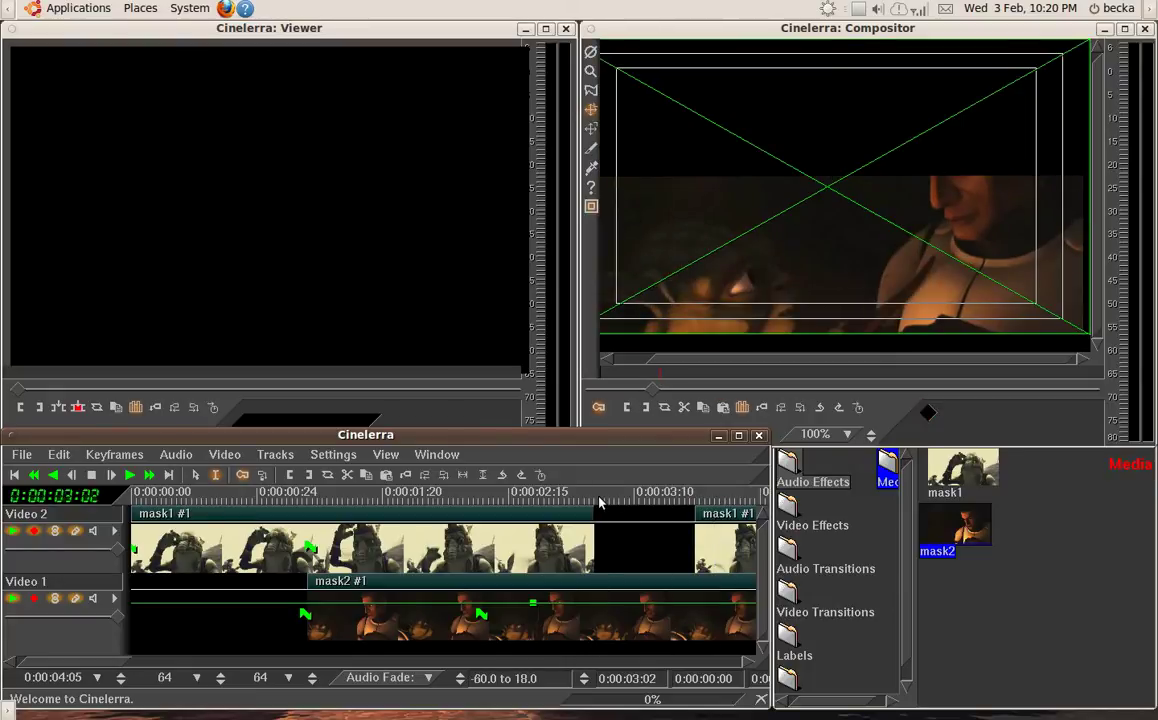
left_click(643, 568)
At 0:00:02:11, enlarge the Compositor and switch the Video 2 mask settings to mask number 2
left_click(493, 504)
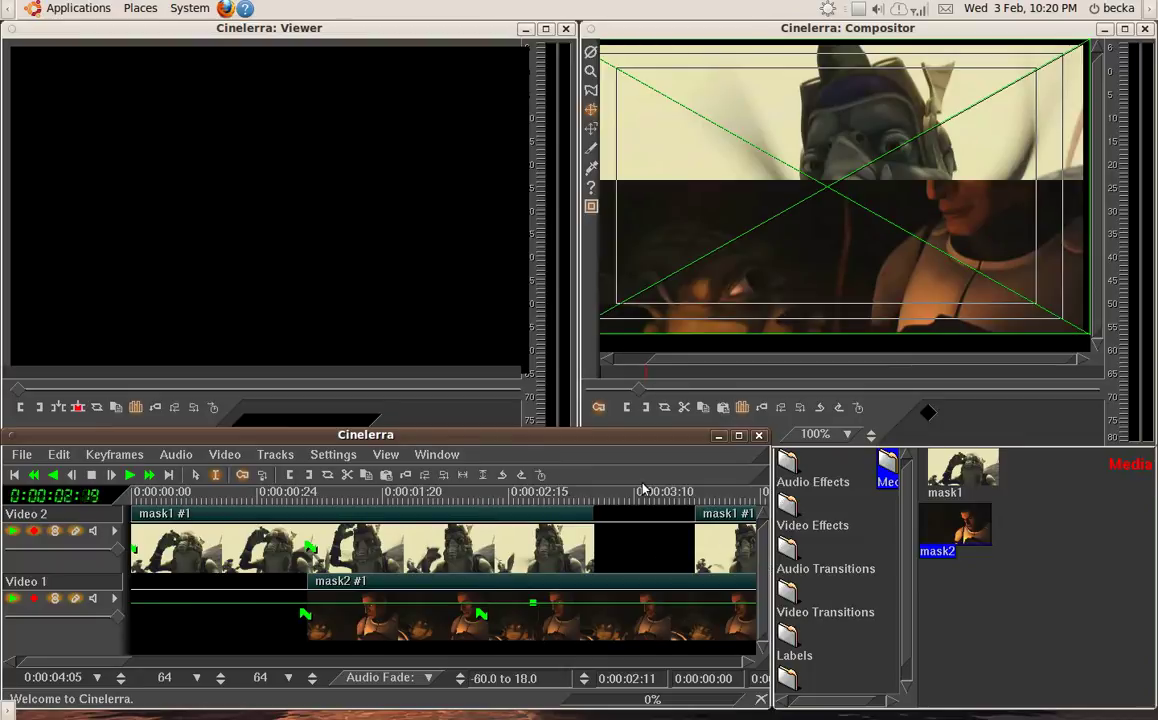
left_click(592, 187)
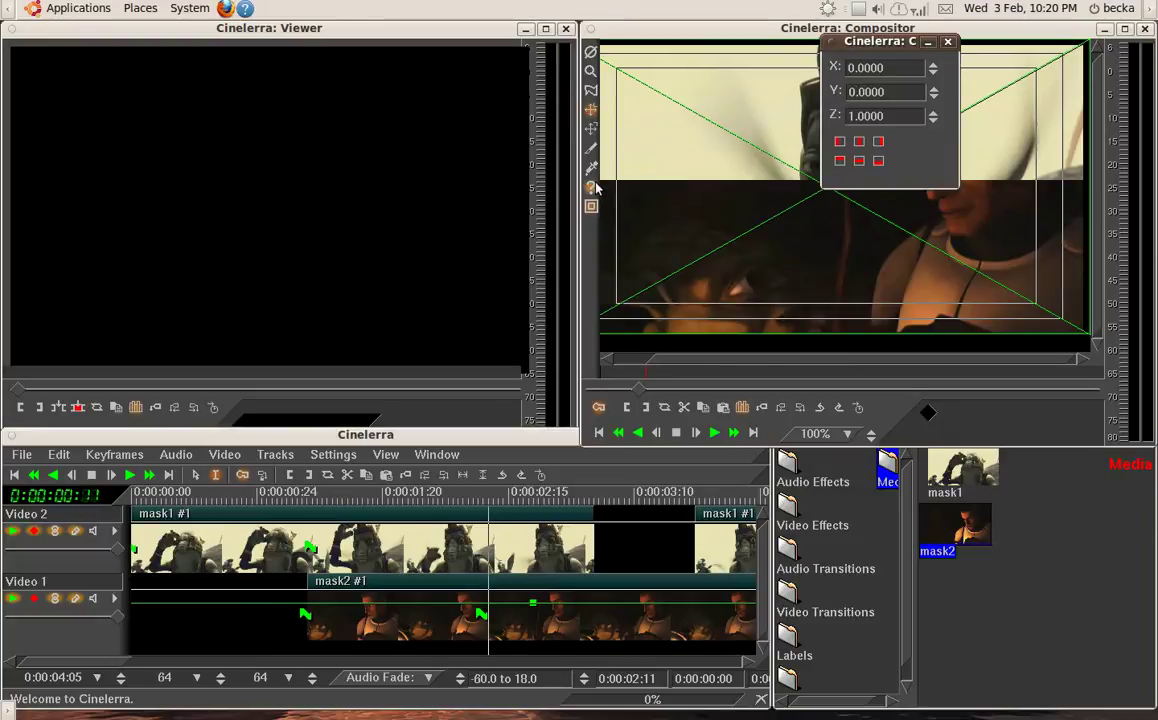
left_click(947, 42)
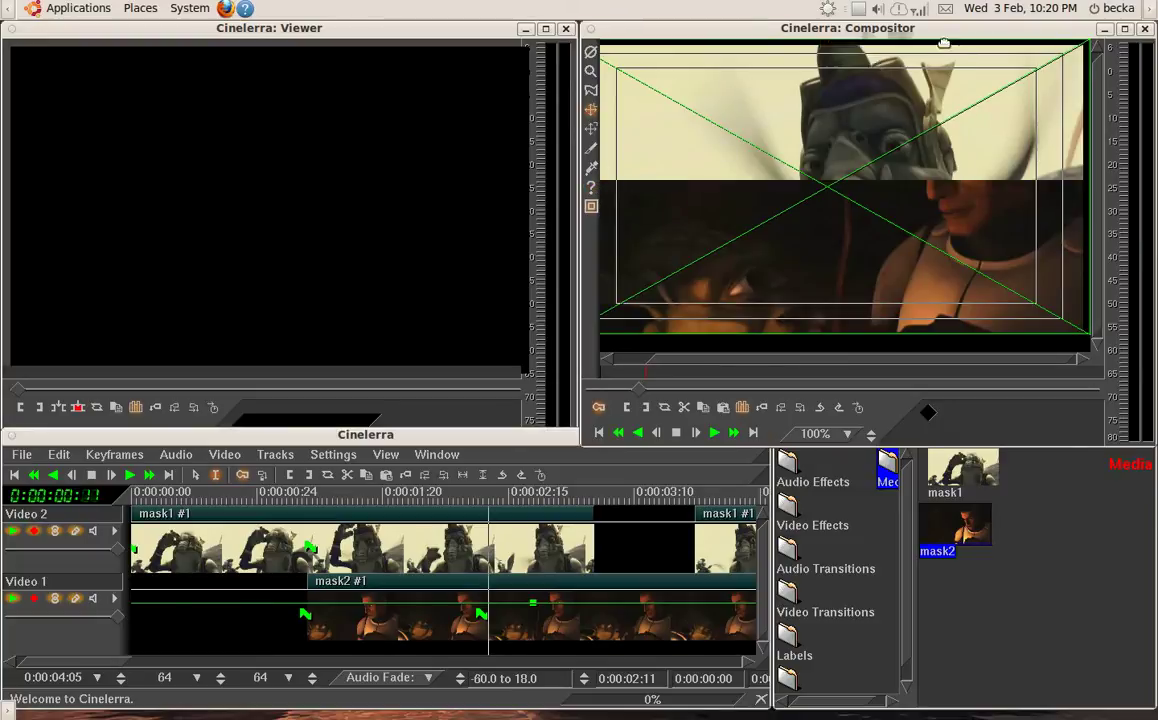
left_click(591, 90)
left_click(592, 187)
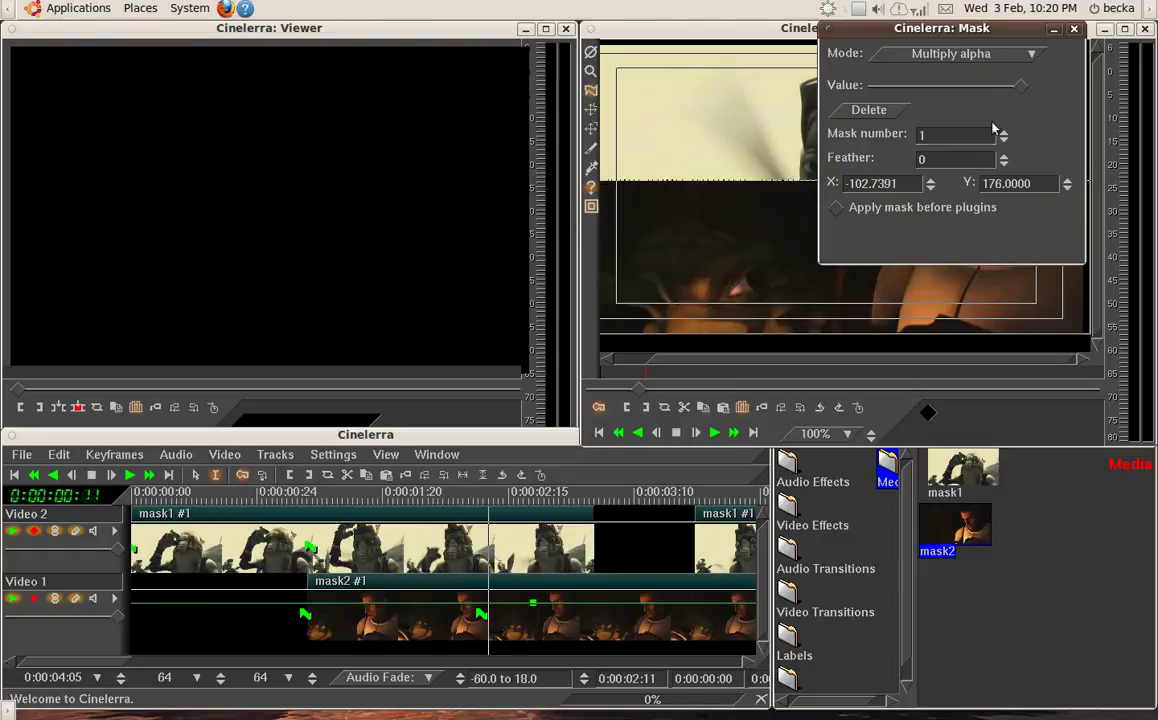
left_click(1124, 29)
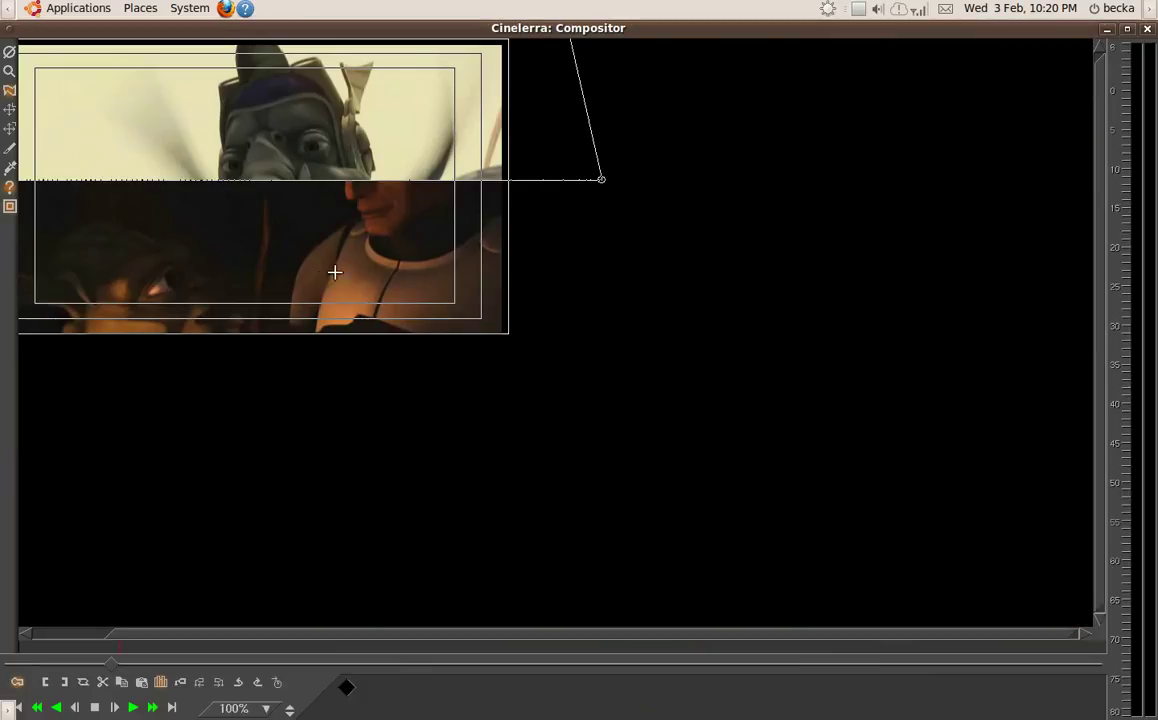
left_click(10, 188)
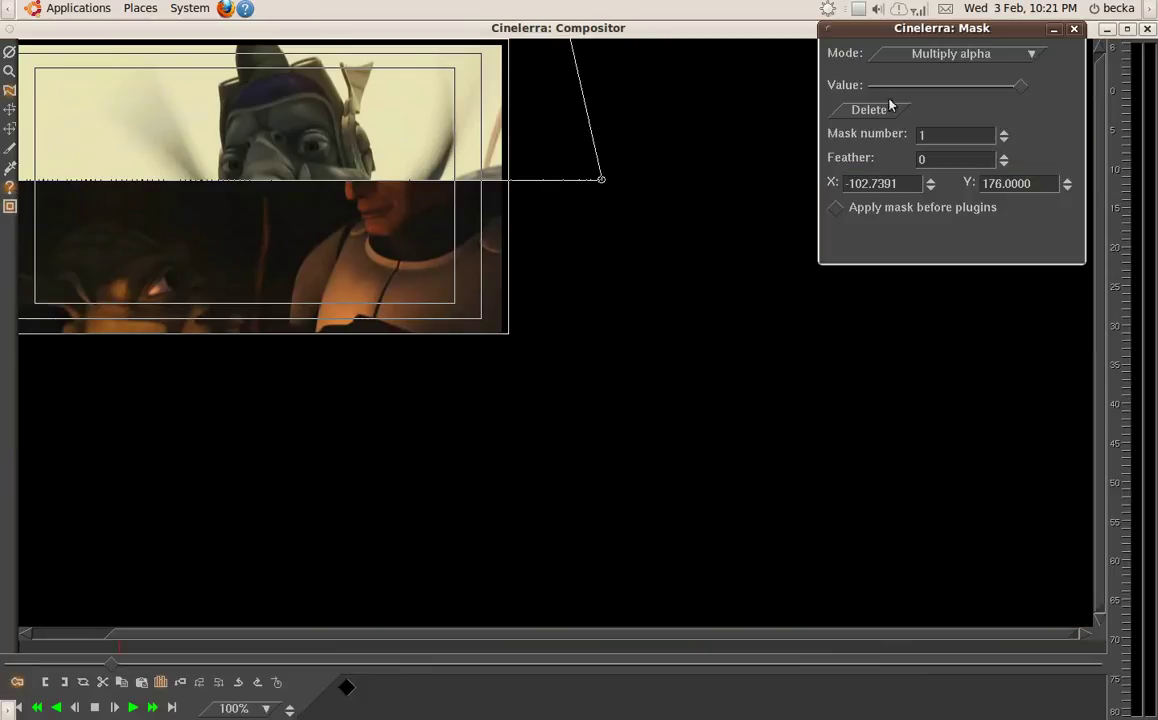
left_click(1004, 134)
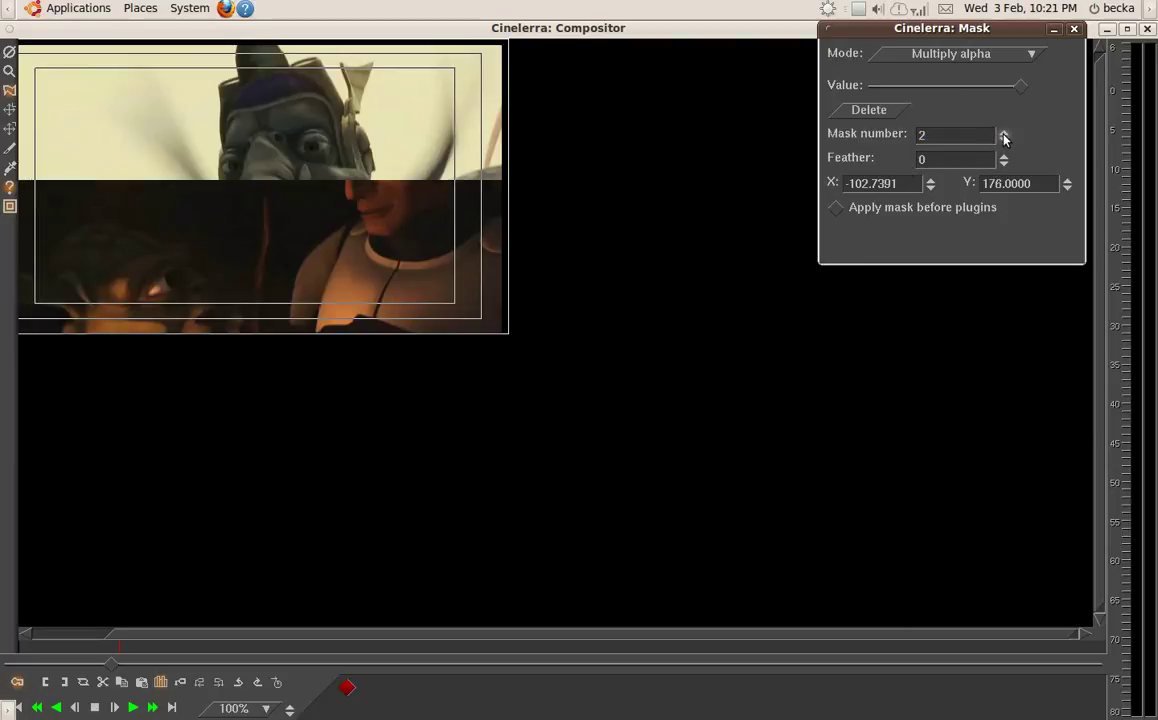
Draw a small five-point second mask near the middle of the frame's lower half, then restore the Compositor to its normal size
left_click(236, 208)
left_click(203, 231)
left_click(224, 268)
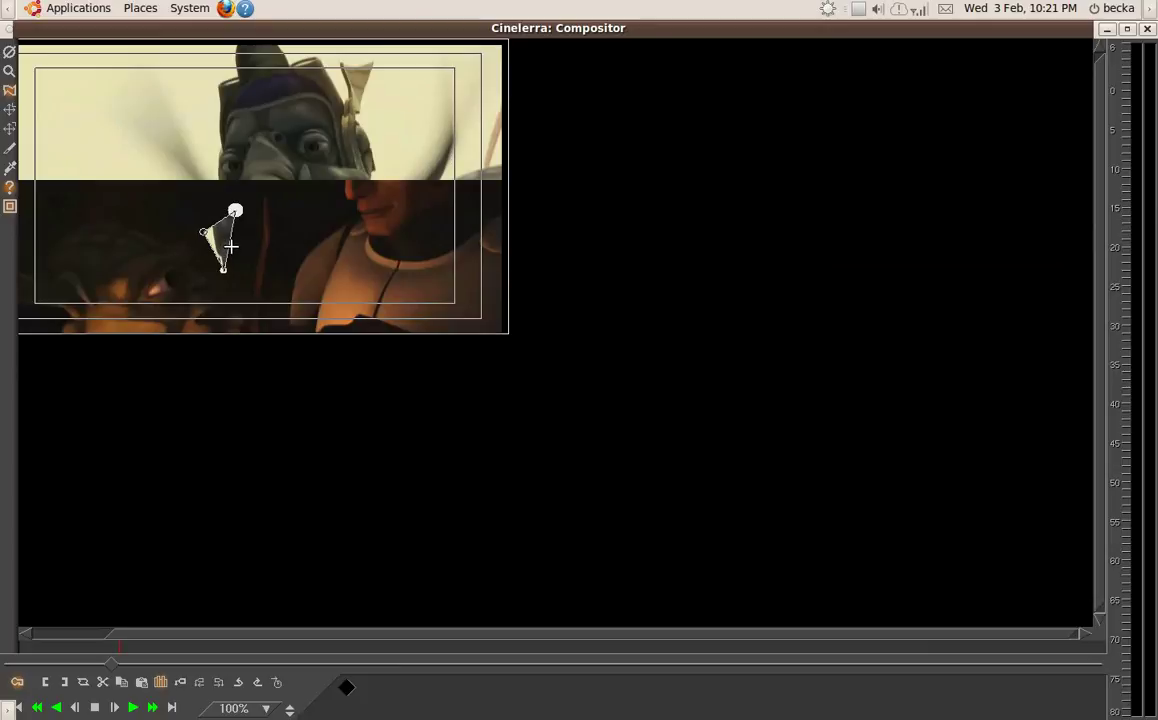
left_click(271, 248)
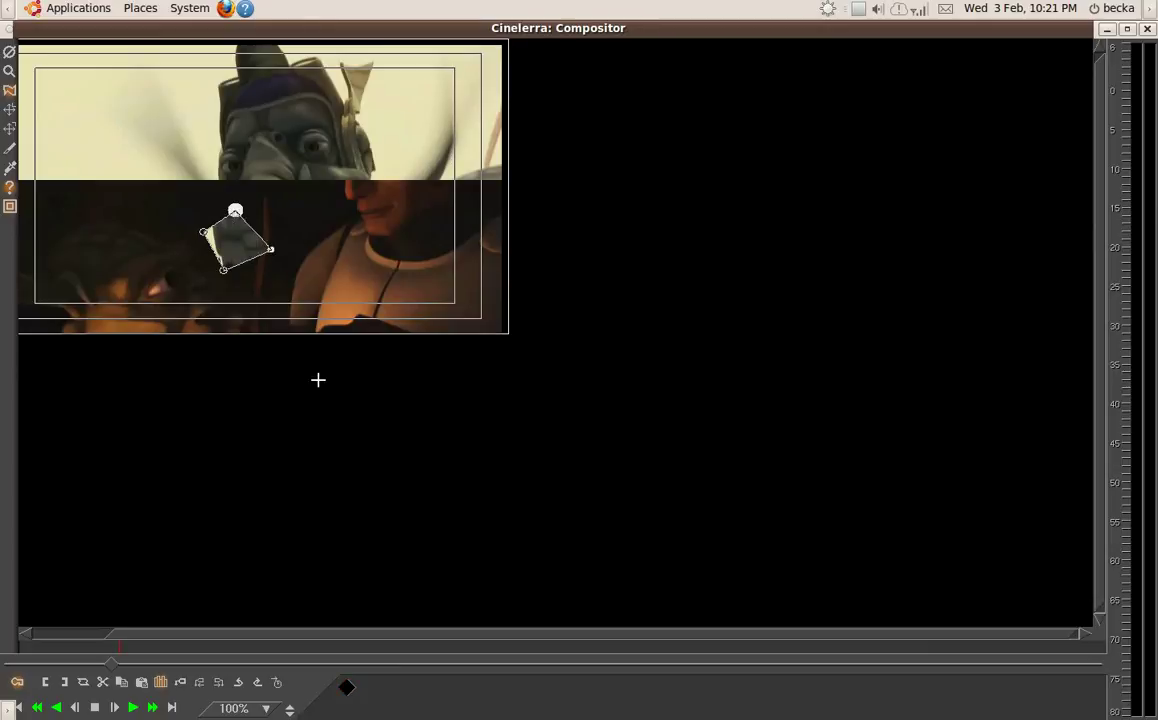
left_click(303, 313)
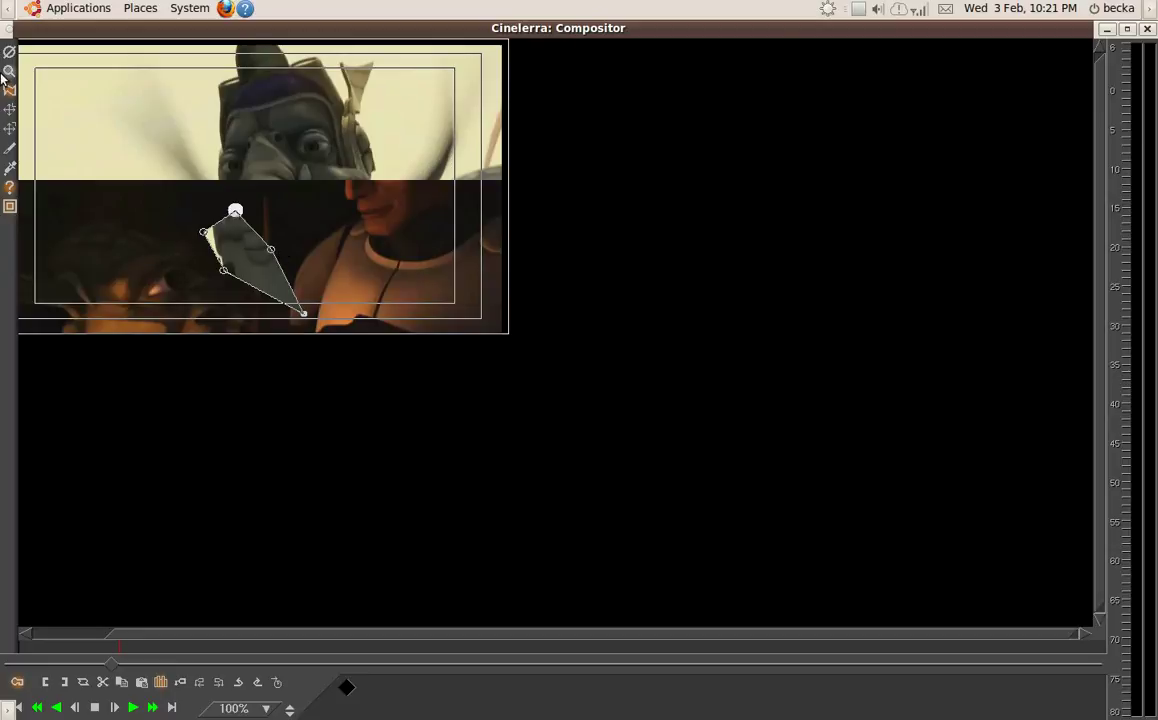
left_click(6, 108)
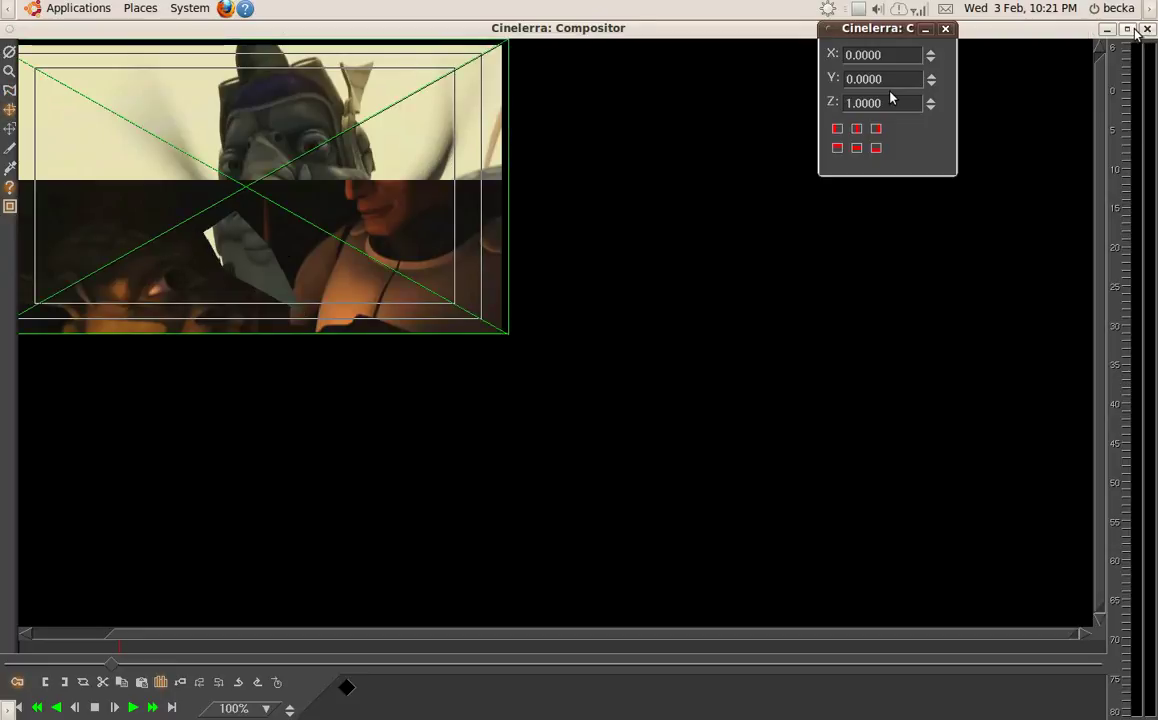
double_click(1026, 30)
At 0:00:03:29, add a sixth point to mask number 2, at about X 508, Y 243 over the lower clip's character
left_click_drag(517, 500, 623, 500)
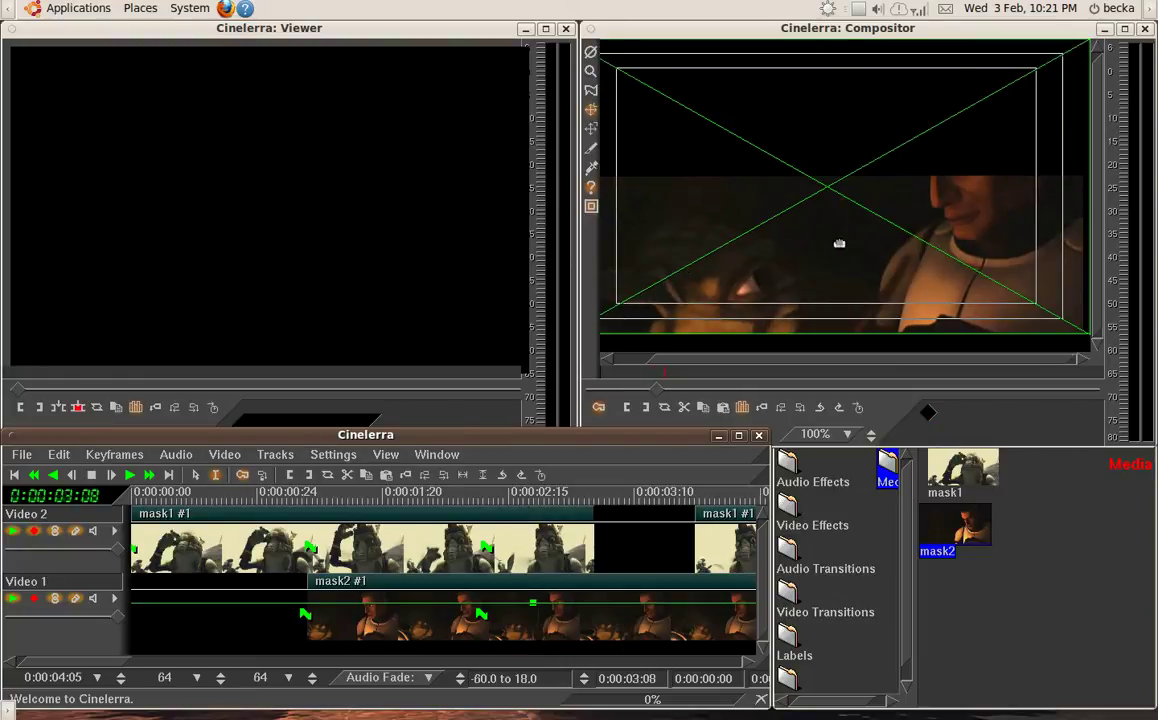
left_click(563, 513)
left_click(735, 489)
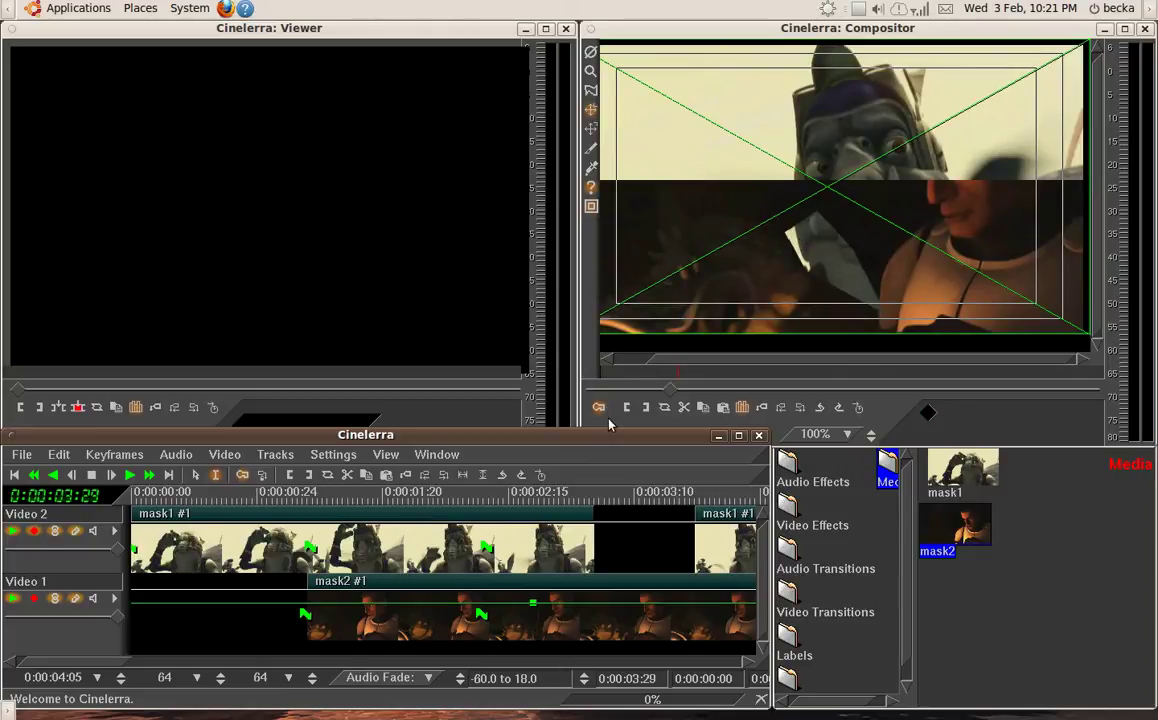
left_click(590, 188)
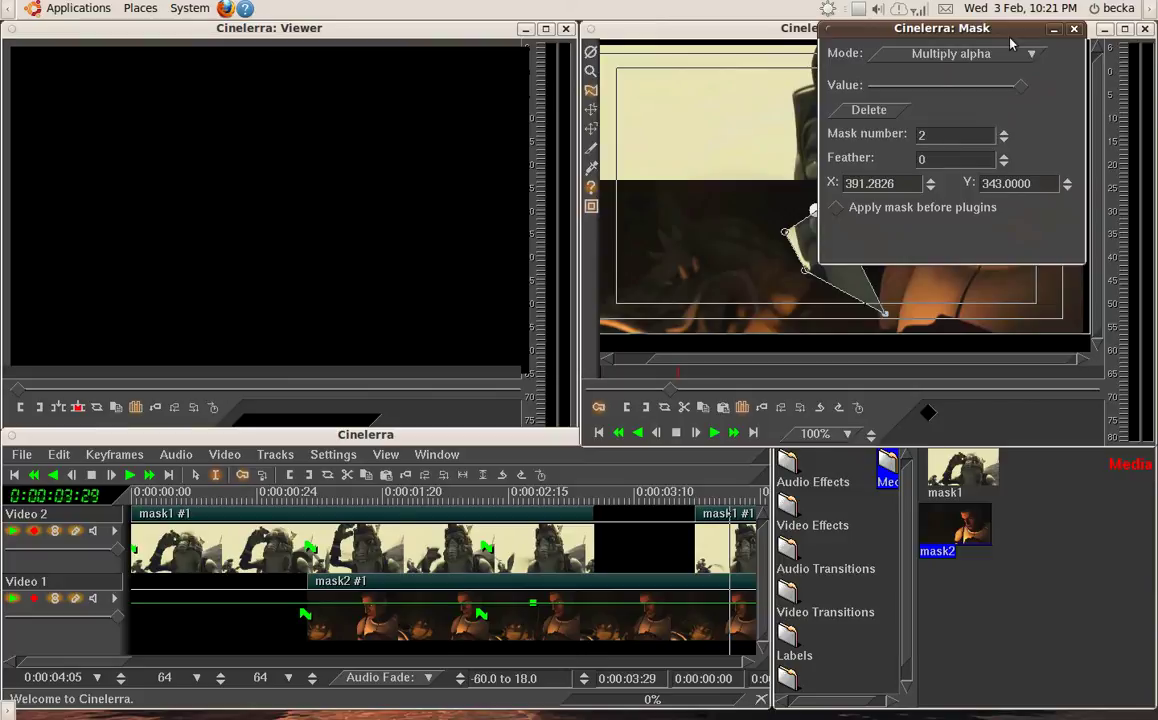
left_click_drag(1010, 43, 548, 74)
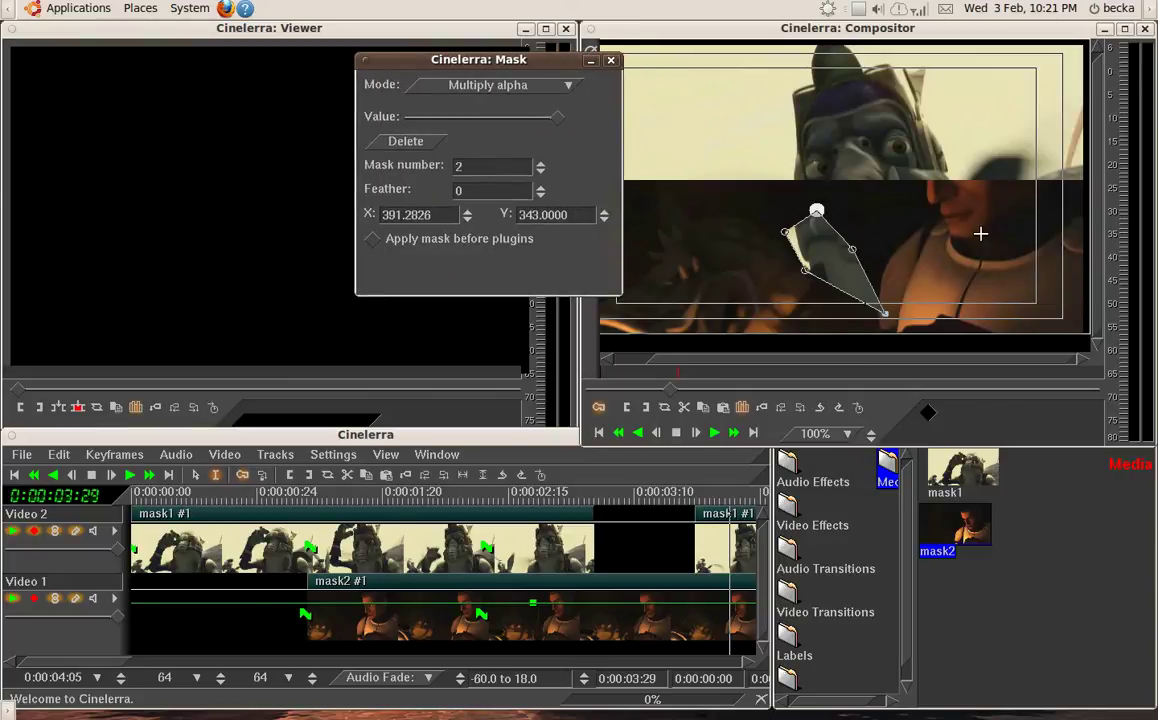
left_click(980, 234)
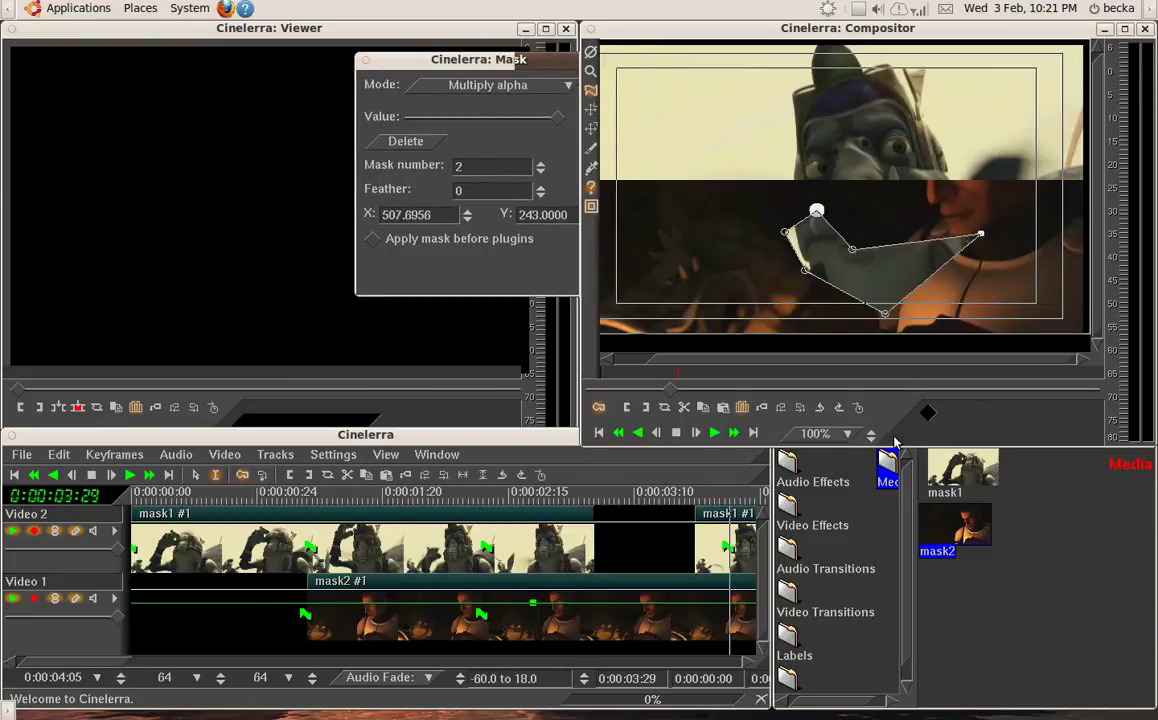
Scrub back to 0:00:02:24 to check the altered second mask, and close the mask settings
left_click(372, 491)
left_click_drag(372, 491, 559, 496)
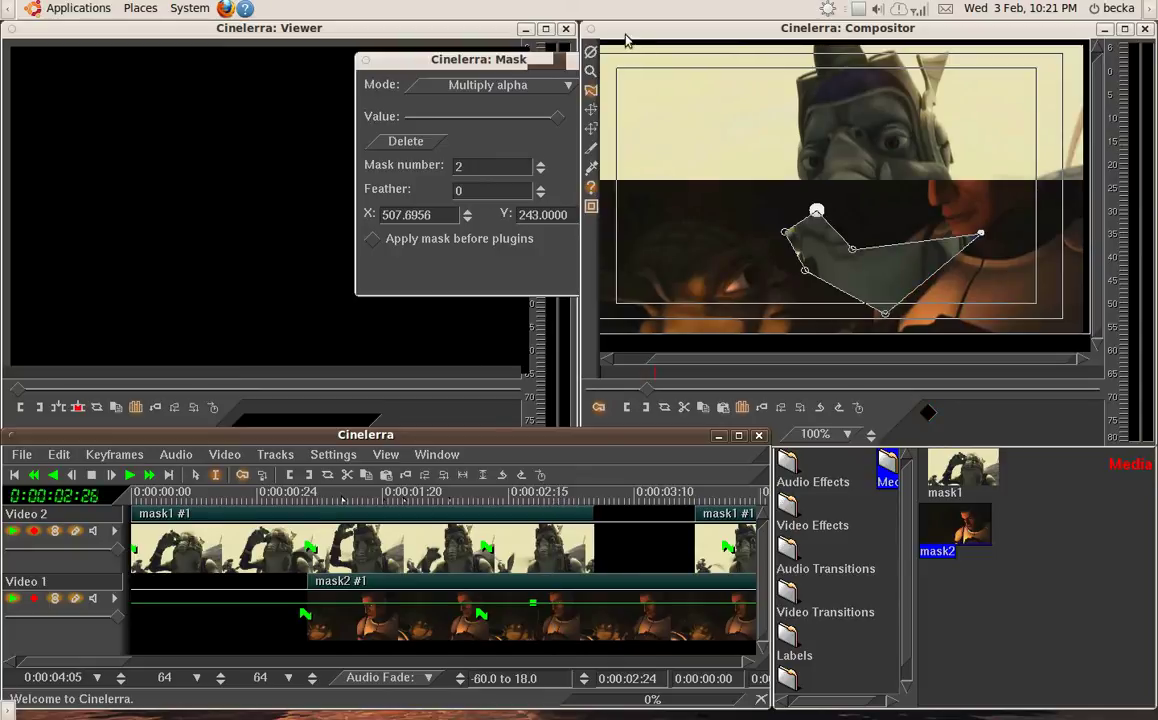
left_click_drag(561, 63, 531, 85)
left_click(521, 71)
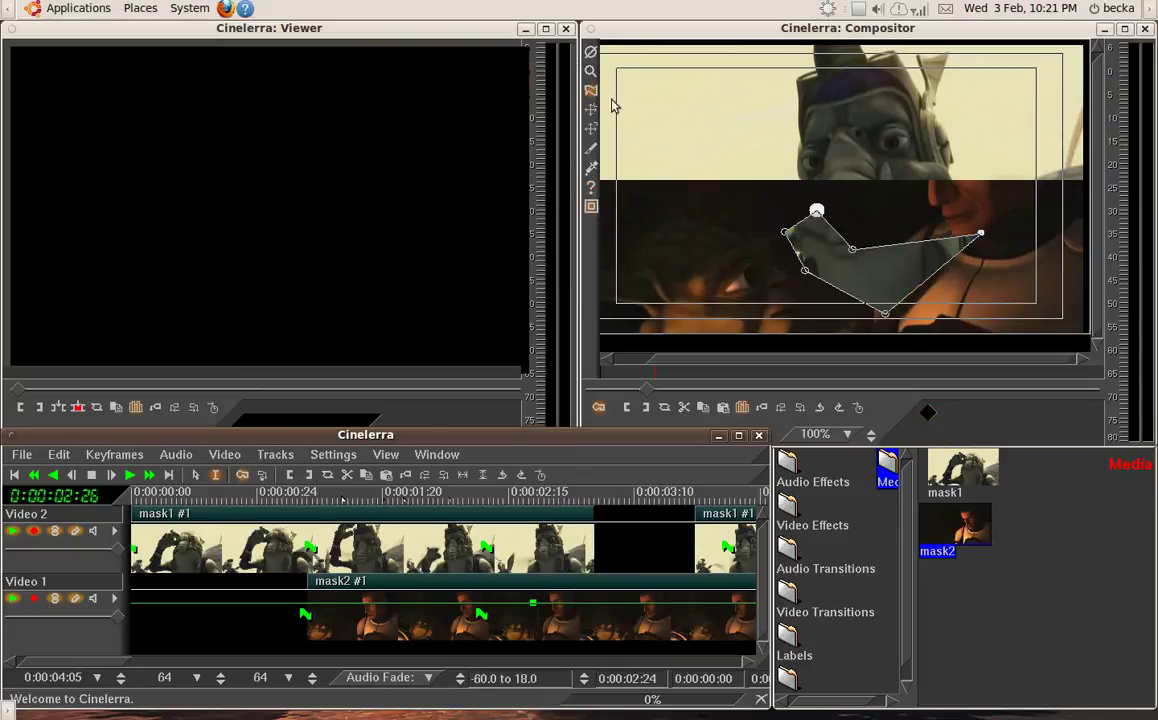